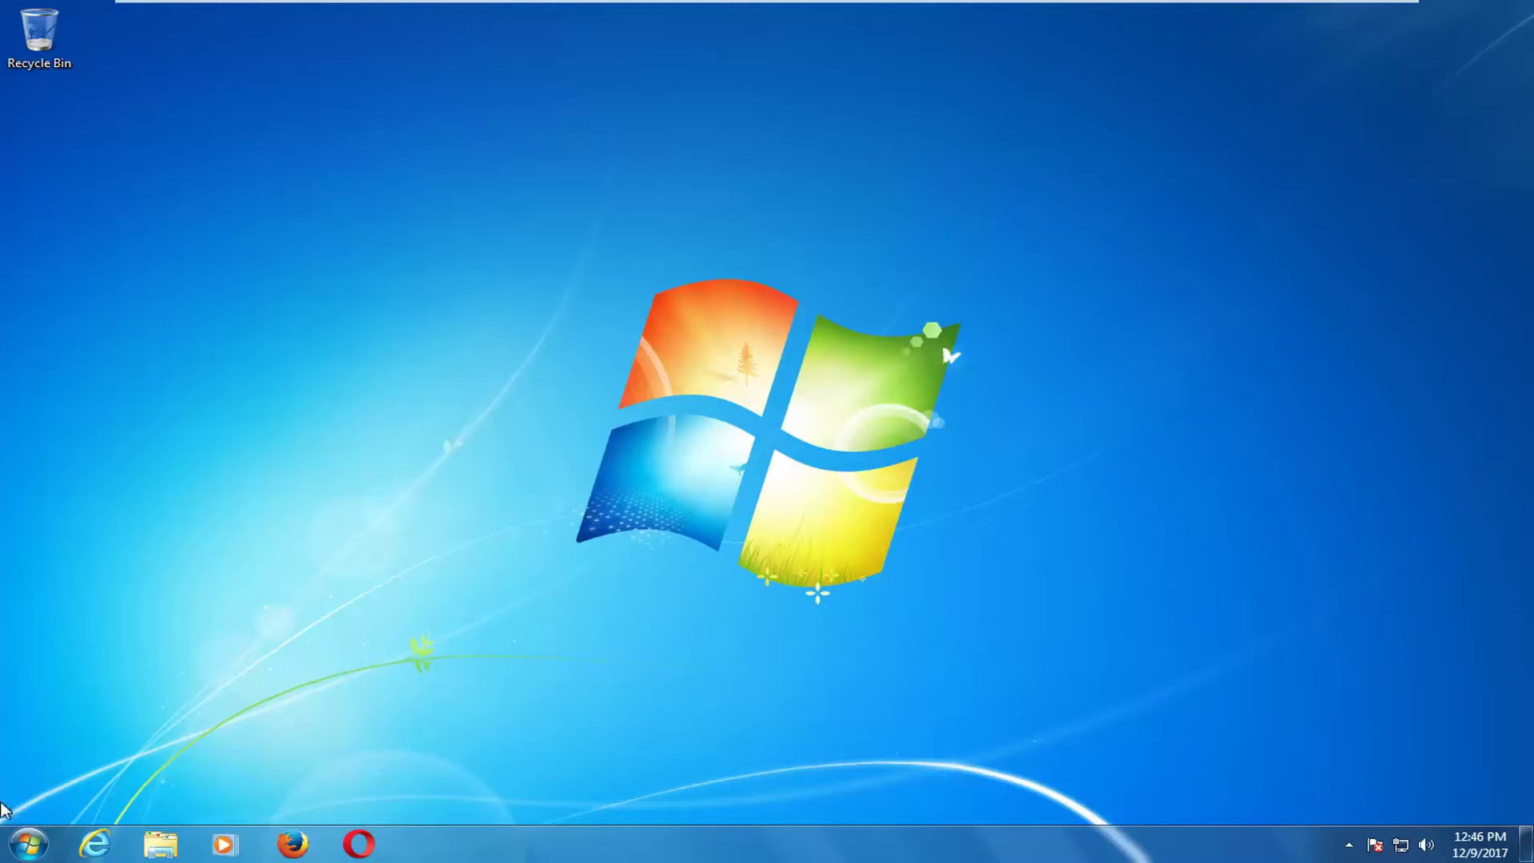
# Open Services from the Start search, then center and enlarge it with wider Name and Log On As columns.
pyautogui.click(24, 845)
pyautogui.write('services')
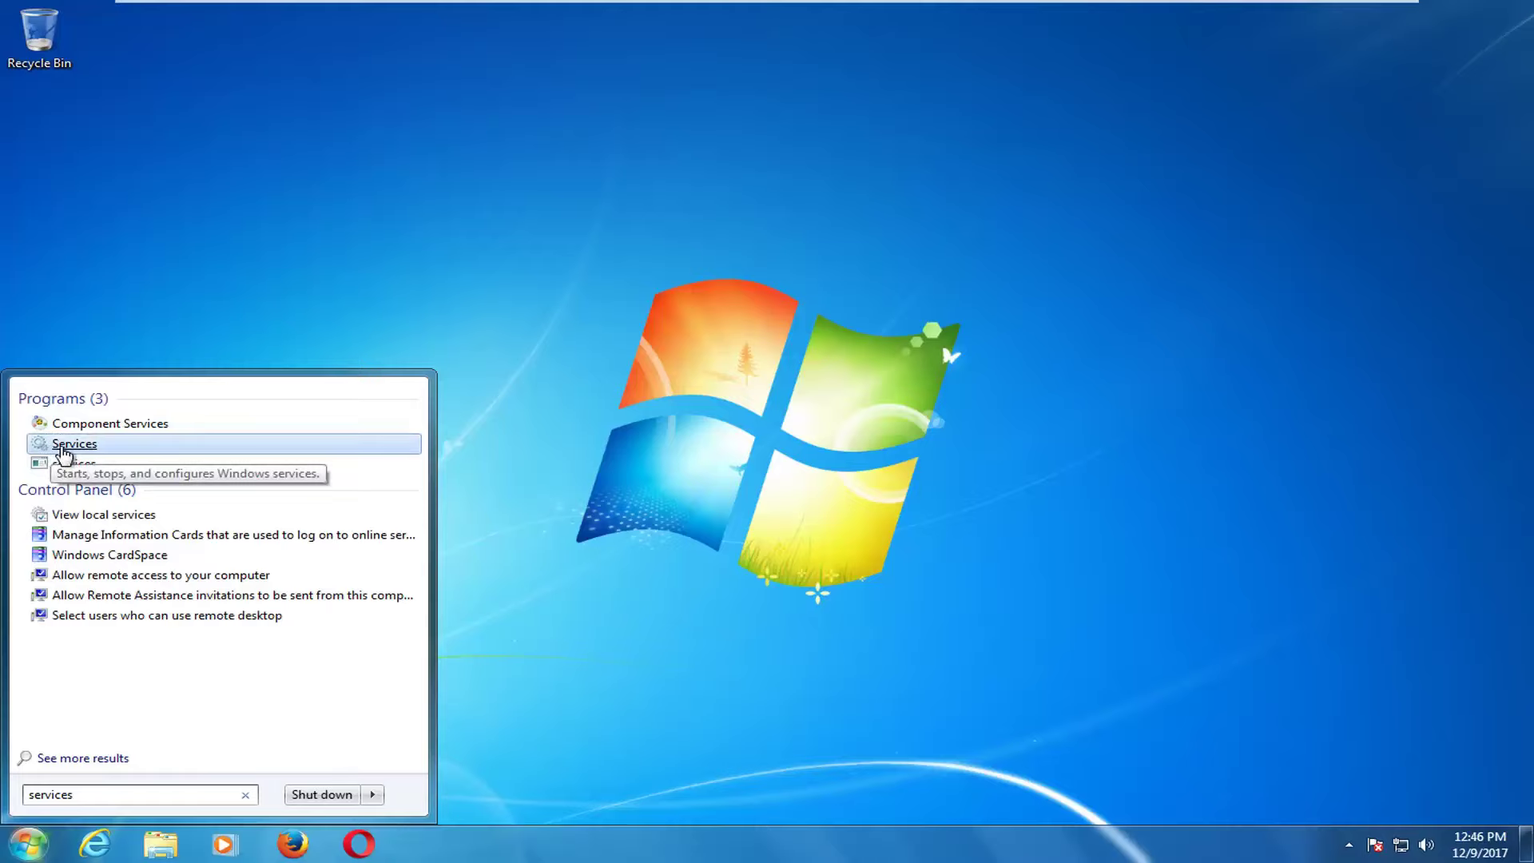
pyautogui.click(64, 446)
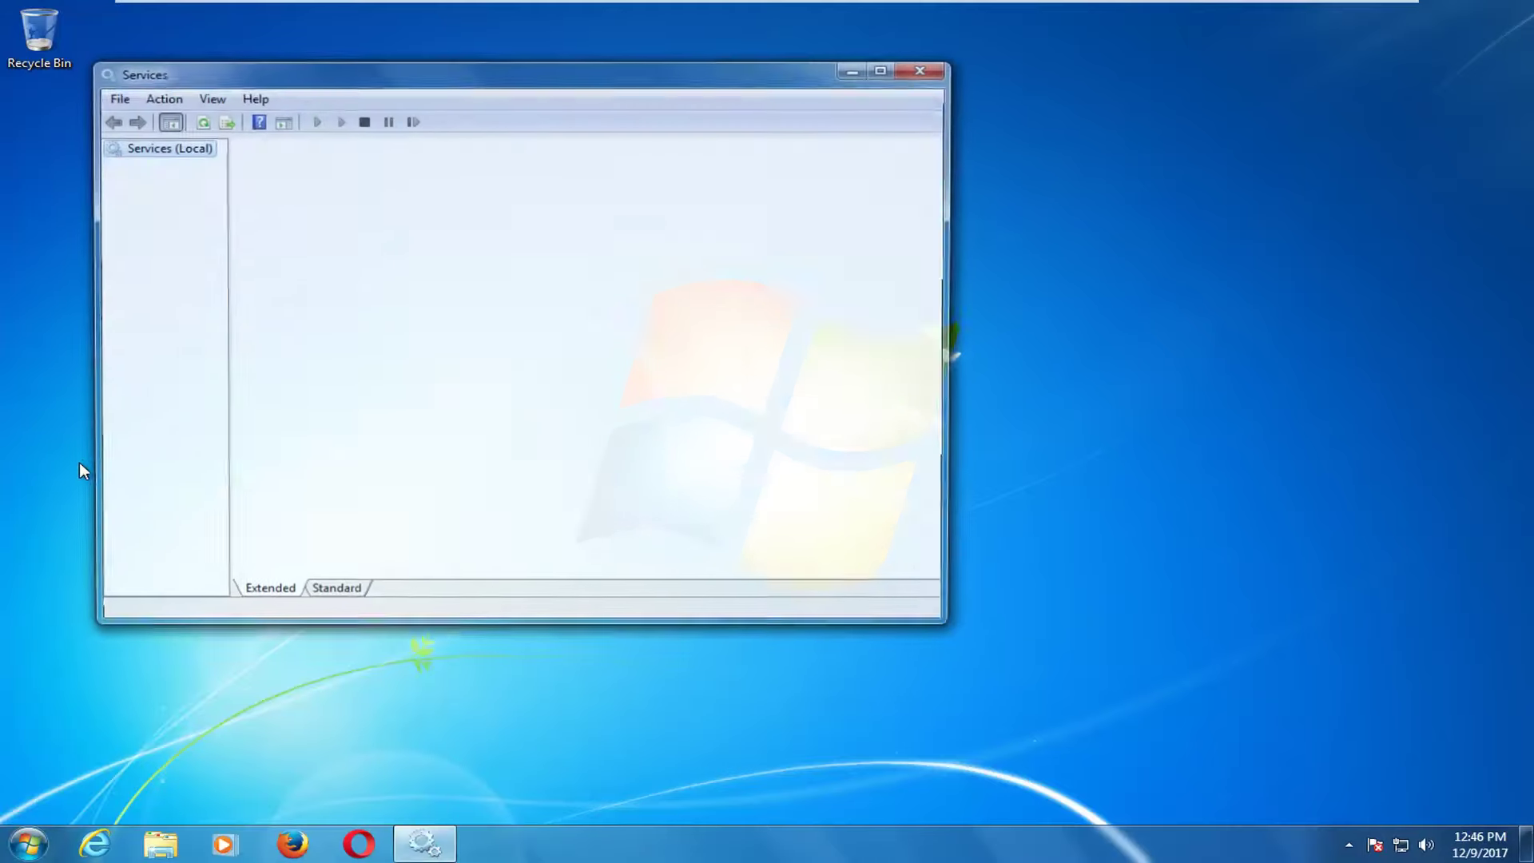
pyautogui.moveTo(394, 80); pyautogui.dragTo(600, 83)
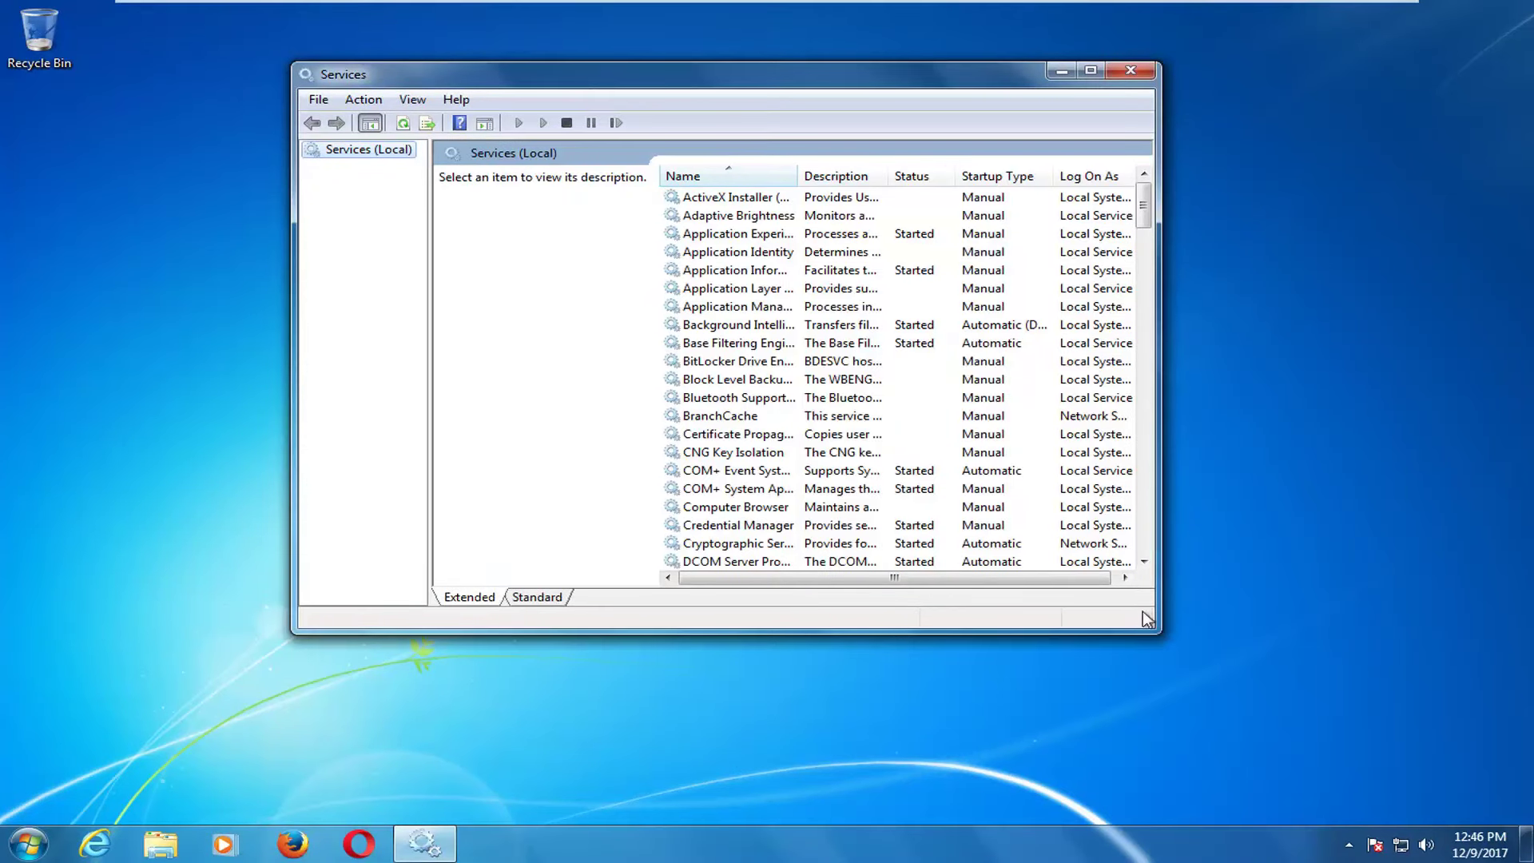
pyautogui.moveTo(1157, 629); pyautogui.dragTo(1394, 714)
pyautogui.moveTo(1138, 176); pyautogui.dragTo(1235, 176)
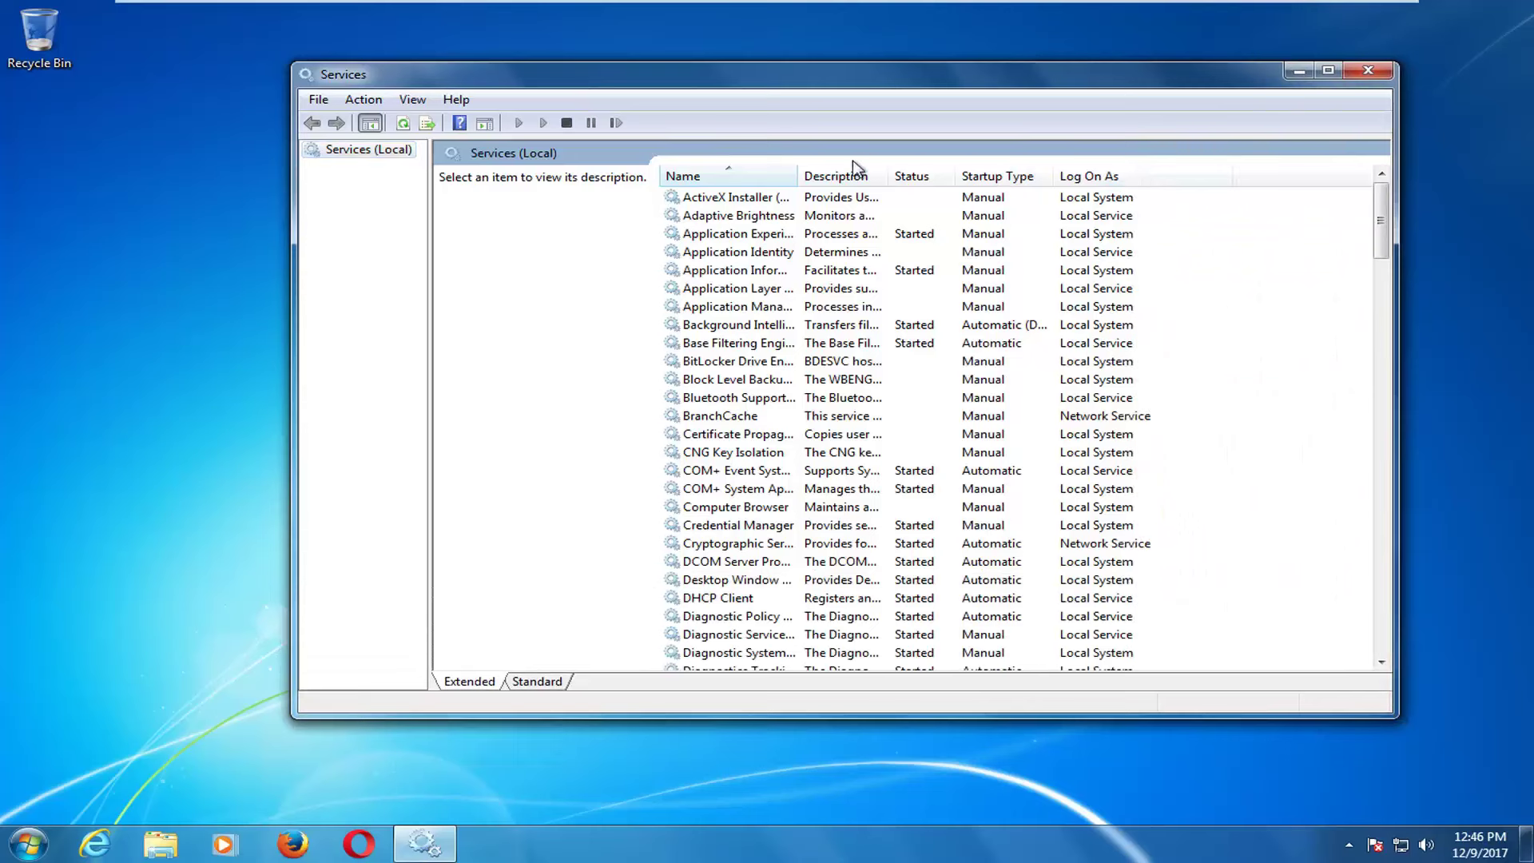
pyautogui.moveTo(798, 169); pyautogui.dragTo(929, 171)
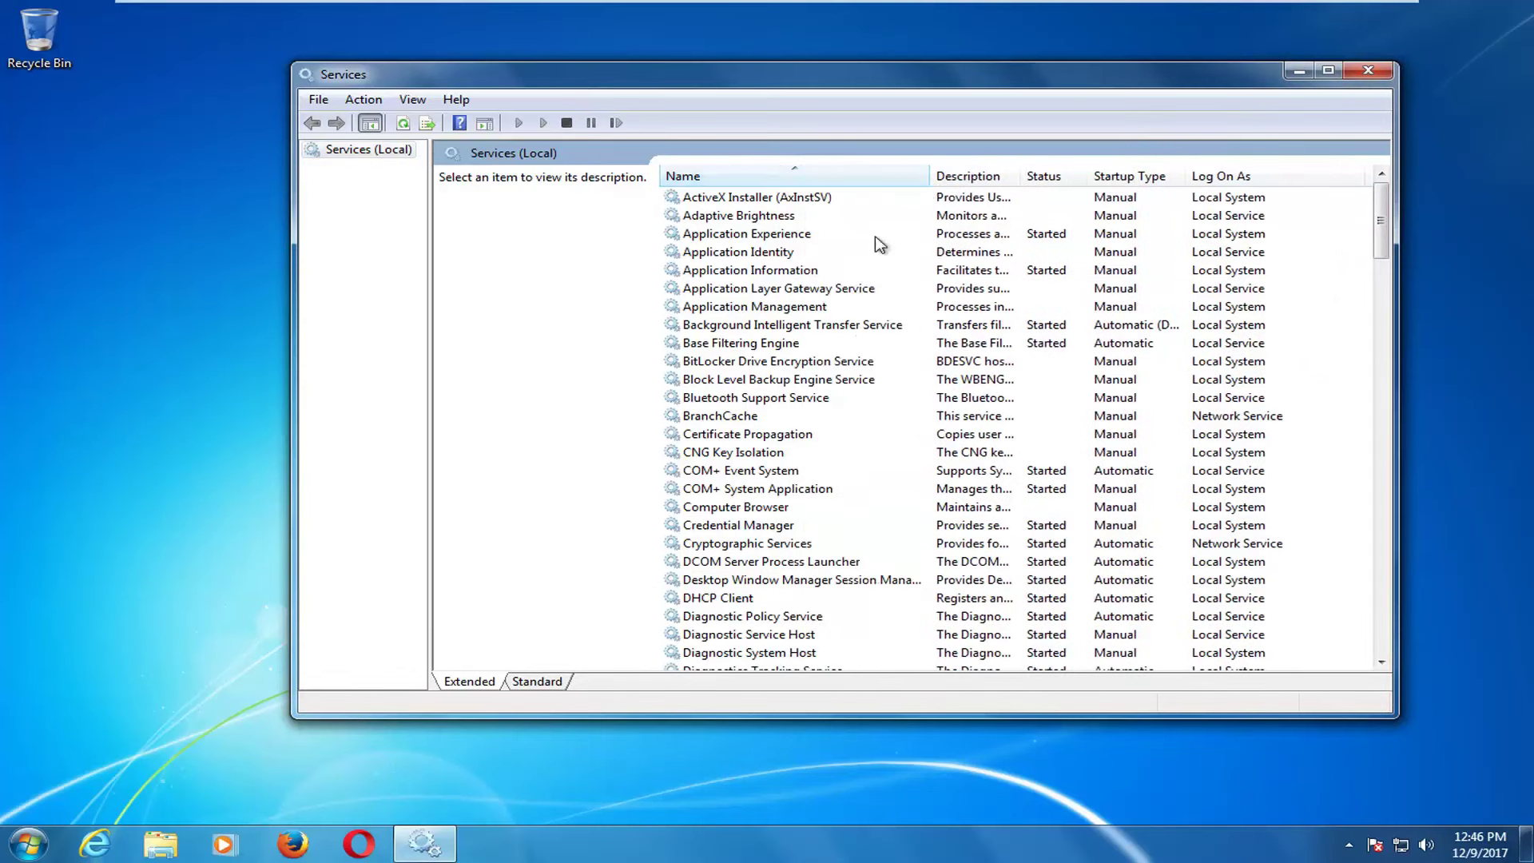
# Stop the Background Intelligent Transfer Service.
pyautogui.click(715, 327)
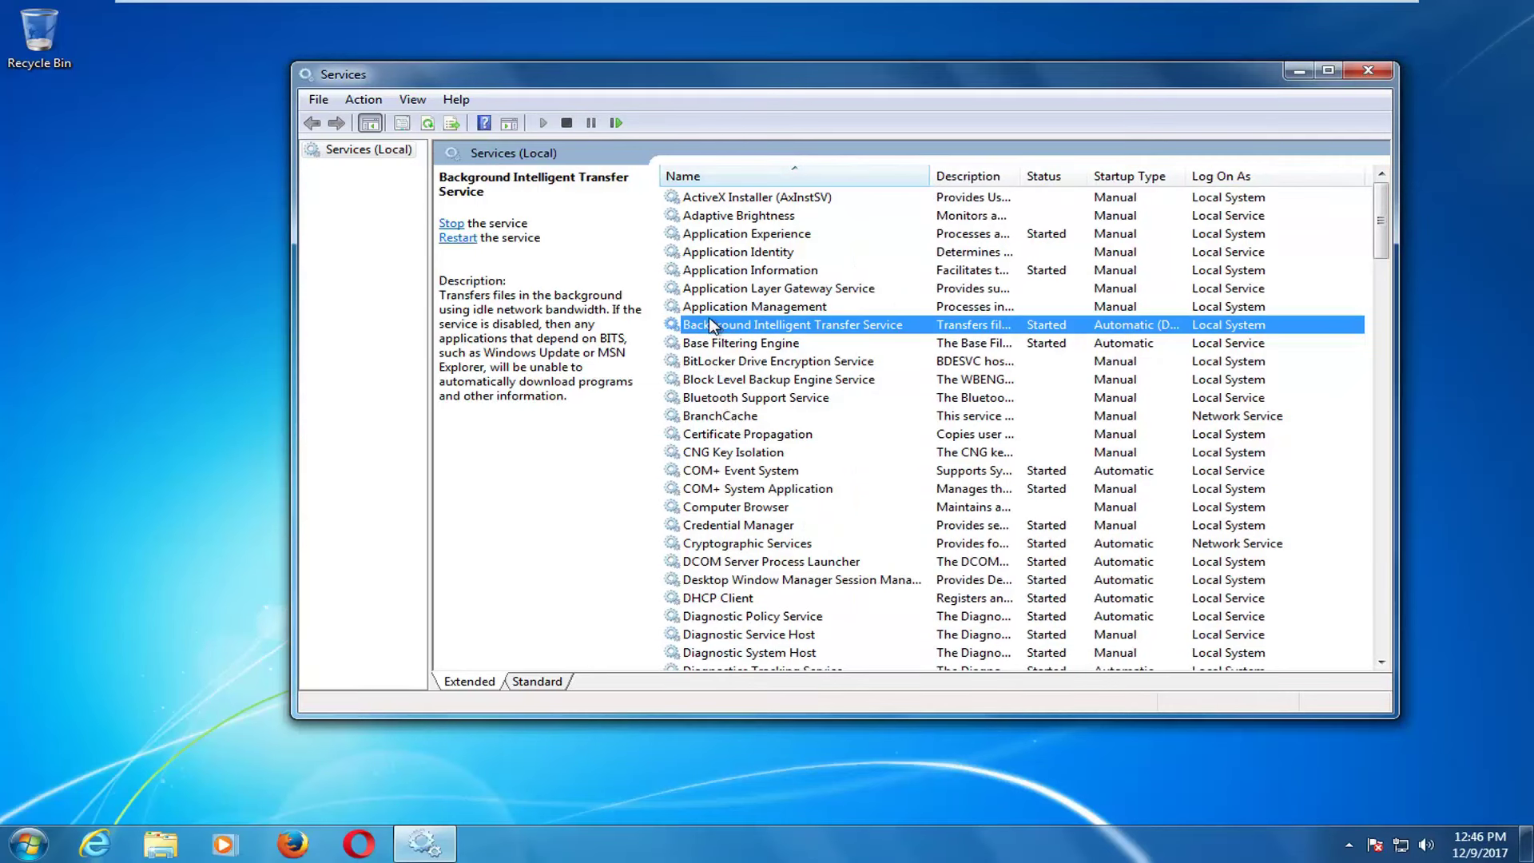
pyautogui.rightClick(711, 326)
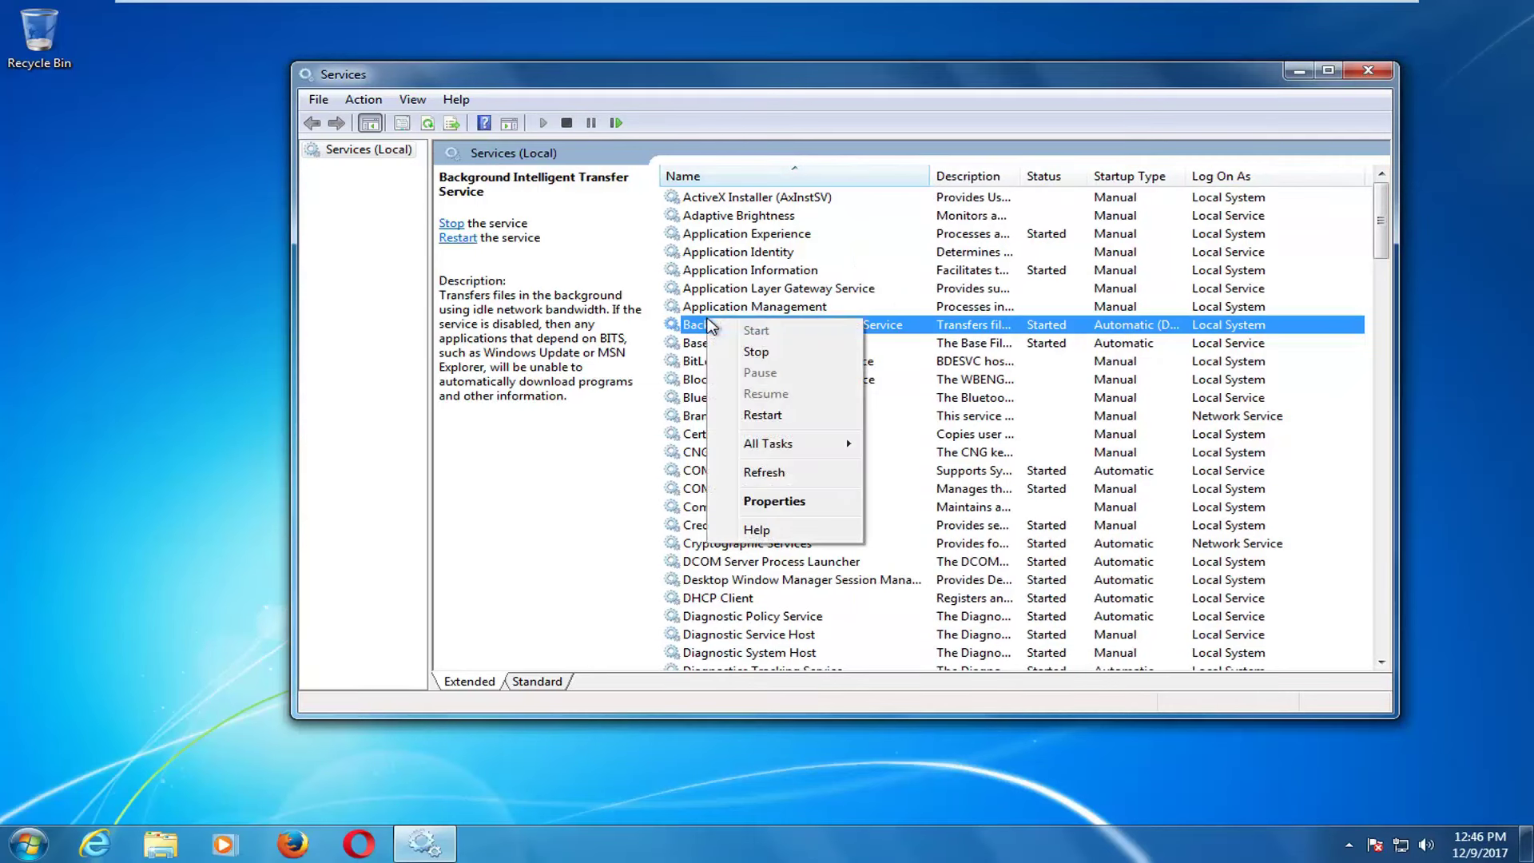
pyautogui.click(753, 352)
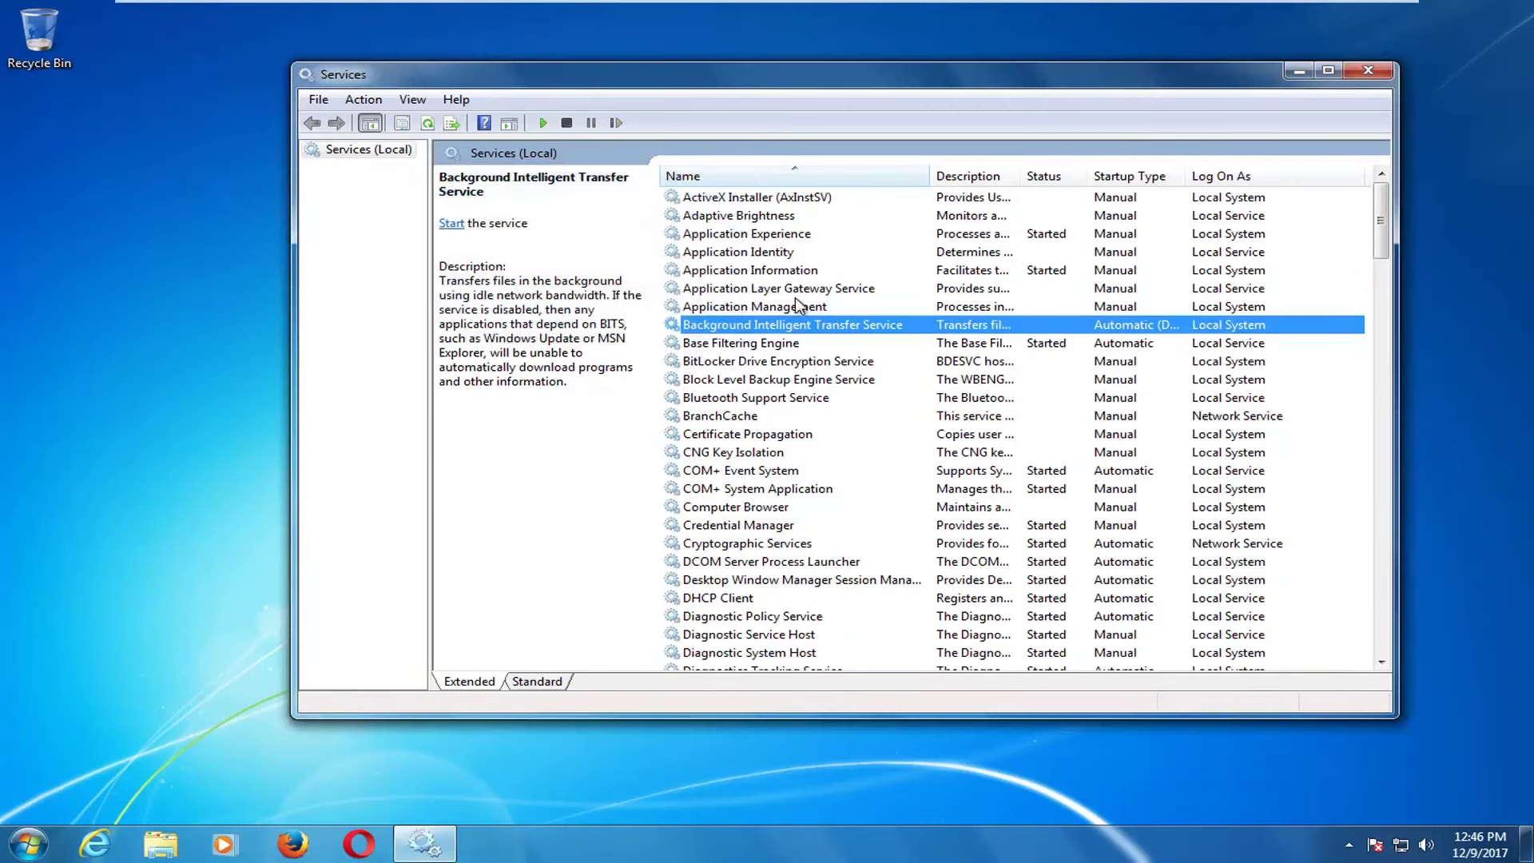
# Stop the Windows Update service, fit the Startup Type column, and close Services.
pyautogui.moveTo(1382, 227); pyautogui.dragTo(1387, 576)
pyautogui.click(791, 509)
pyautogui.scroll(-6, 791, 509)
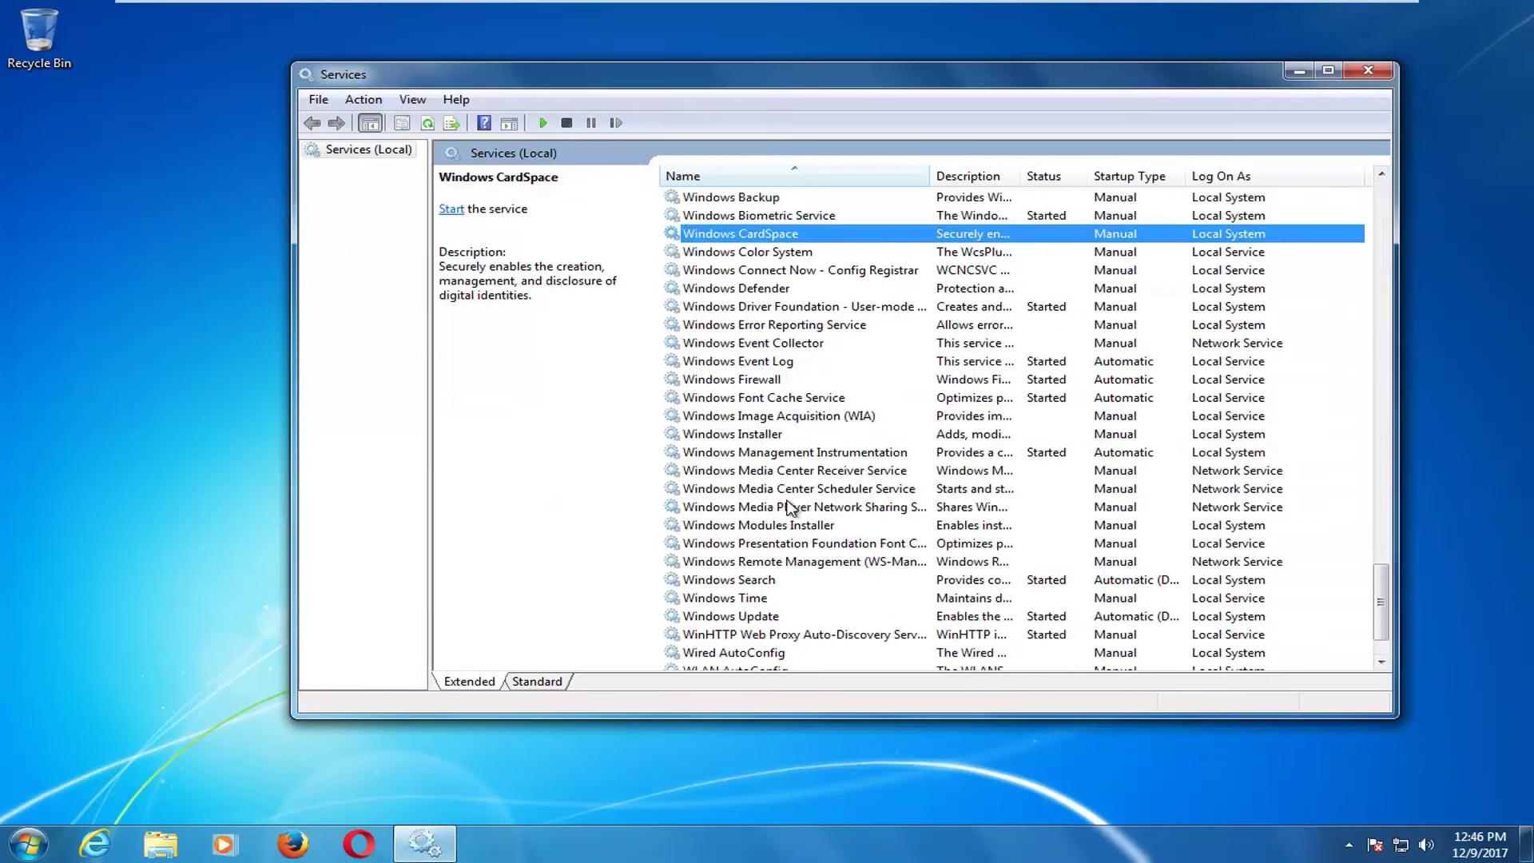
pyautogui.click(716, 547)
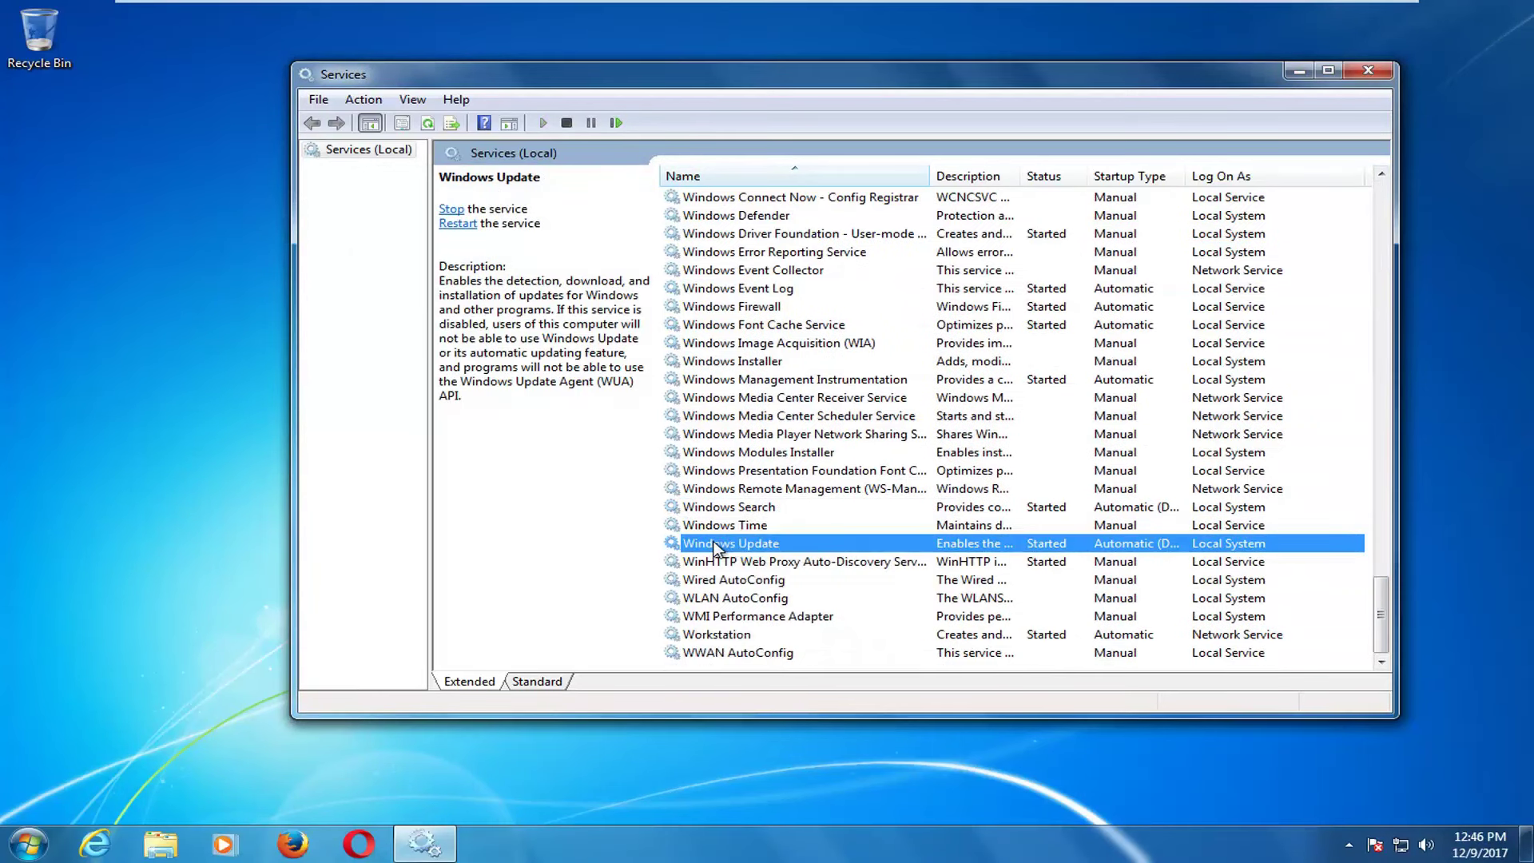
pyautogui.rightClick(716, 548)
pyautogui.click(735, 573)
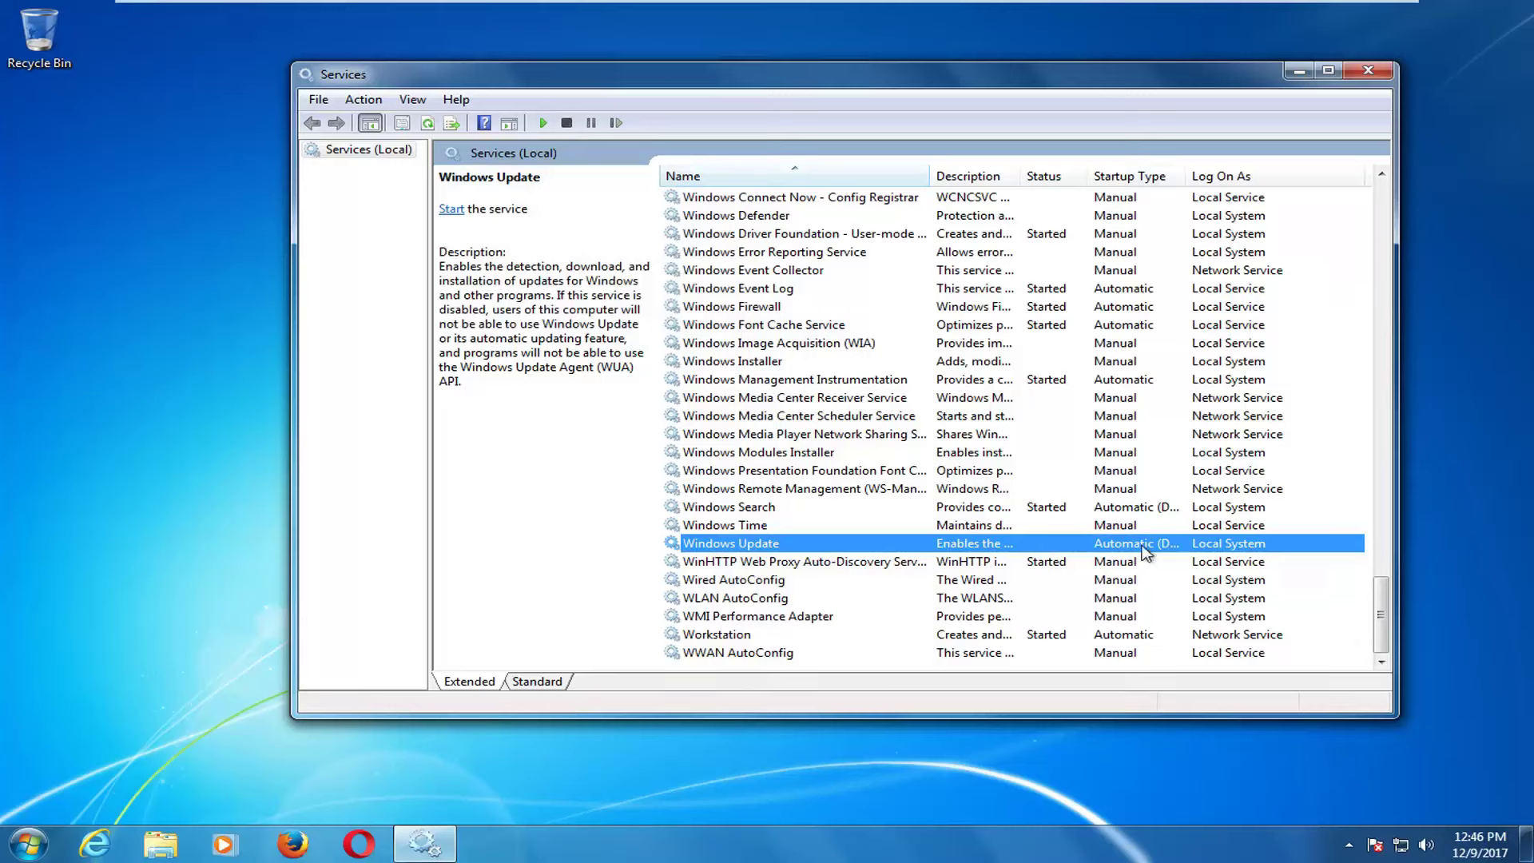
pyautogui.moveTo(1203, 176); pyautogui.dragTo(1215, 179)
pyautogui.doubleClick(1215, 179)
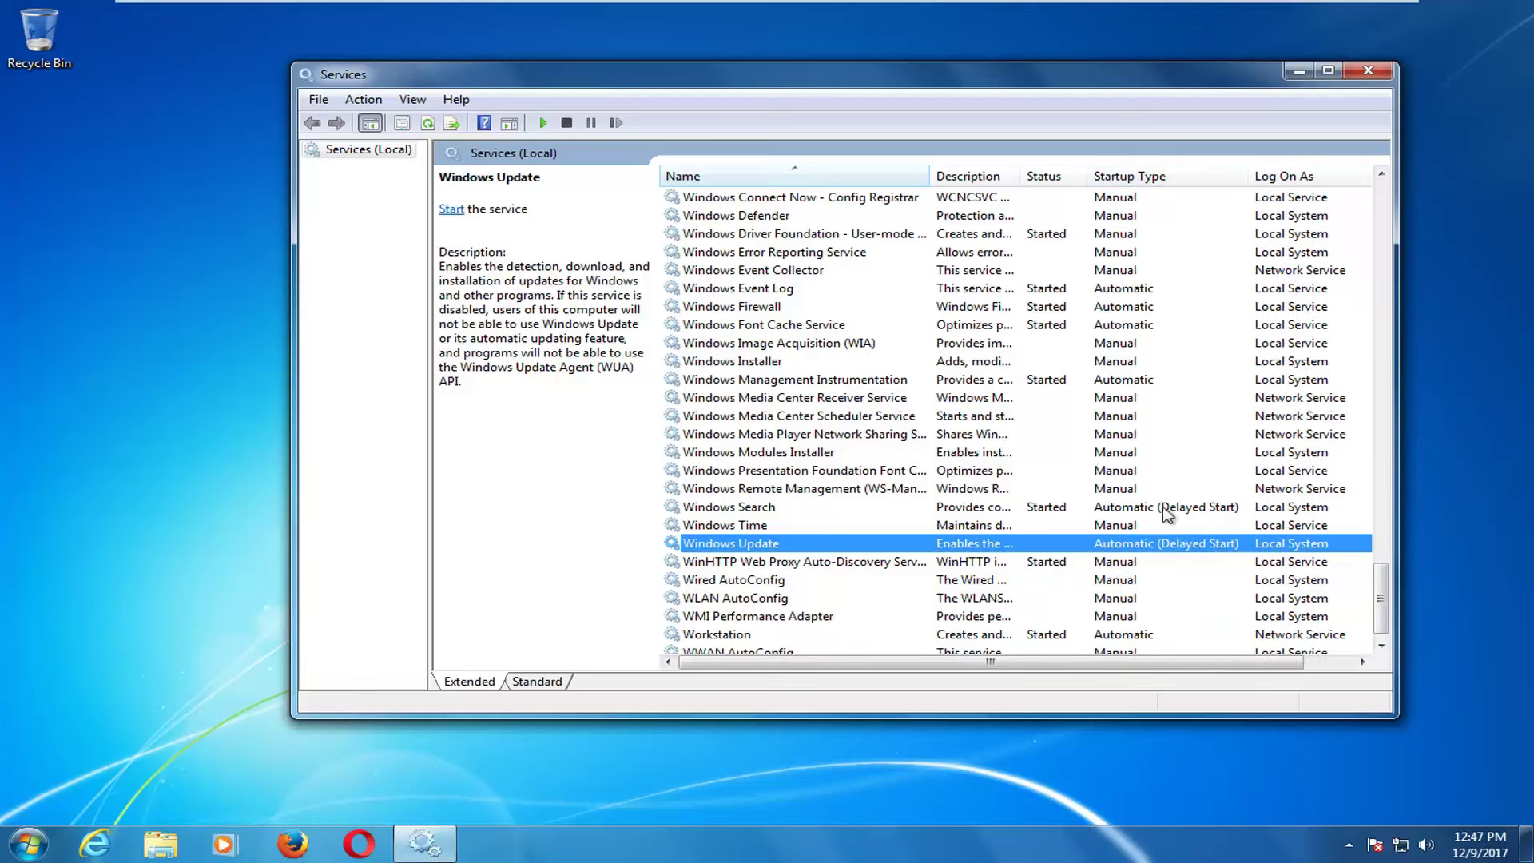
pyautogui.click(1363, 72)
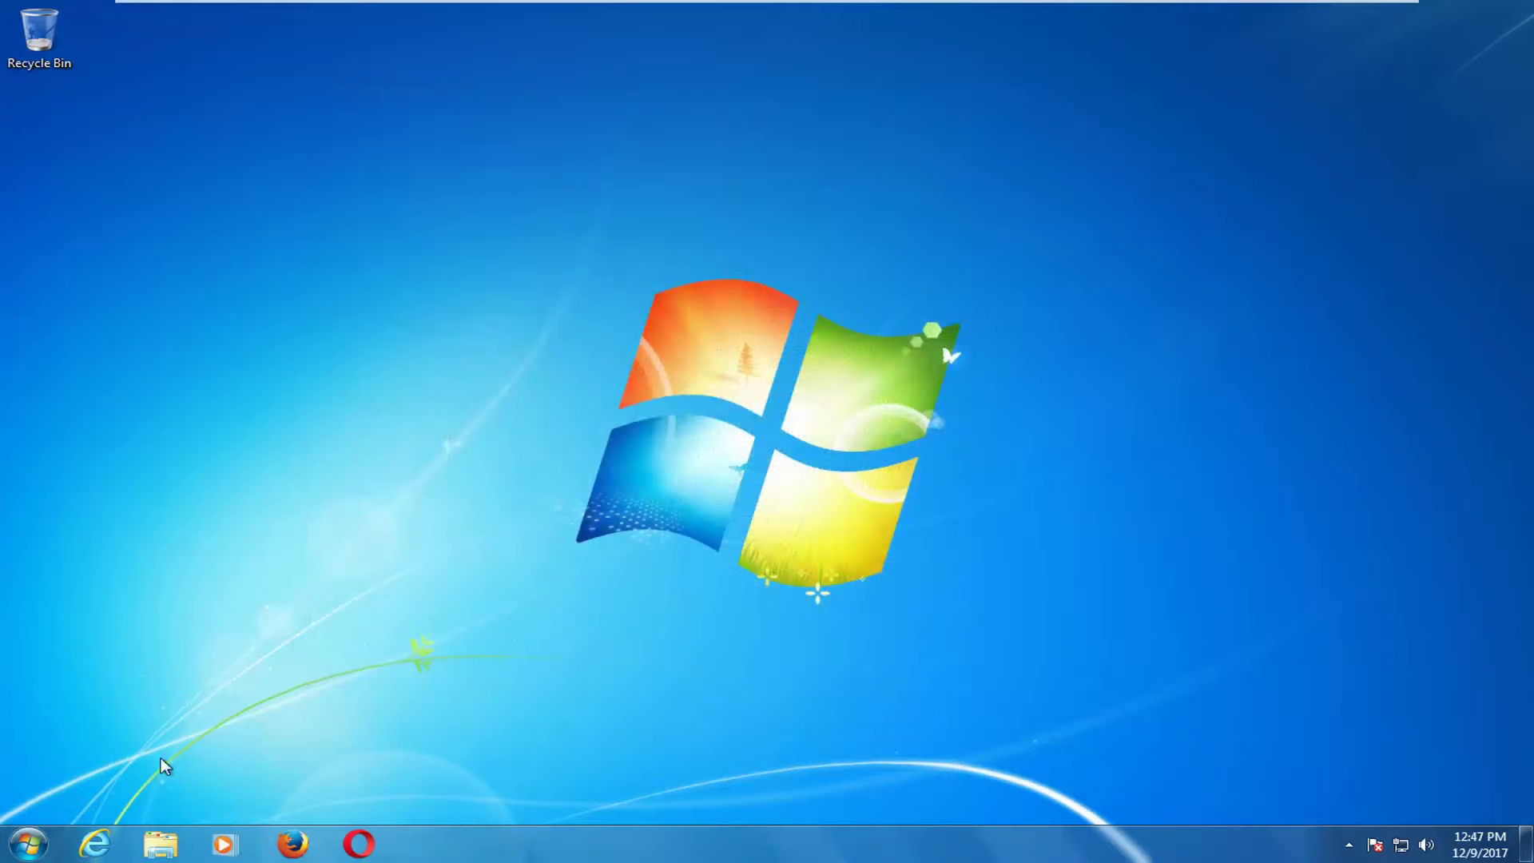
# Turn on 'Show hidden files, folders, and drives' in the Folder Options View settings and apply it.
pyautogui.click(29, 843)
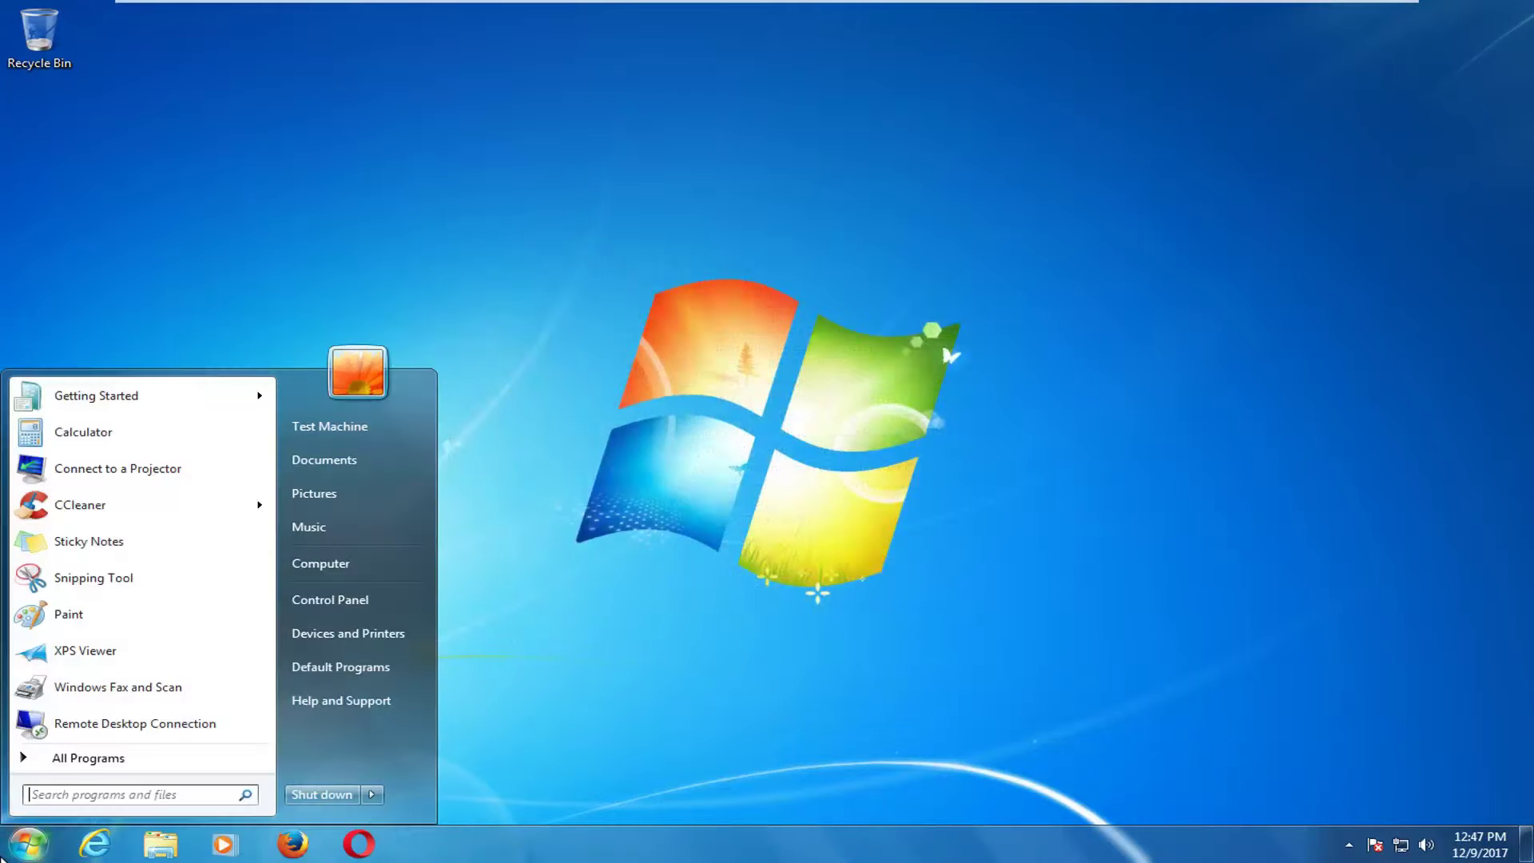
pyautogui.write('folder op')
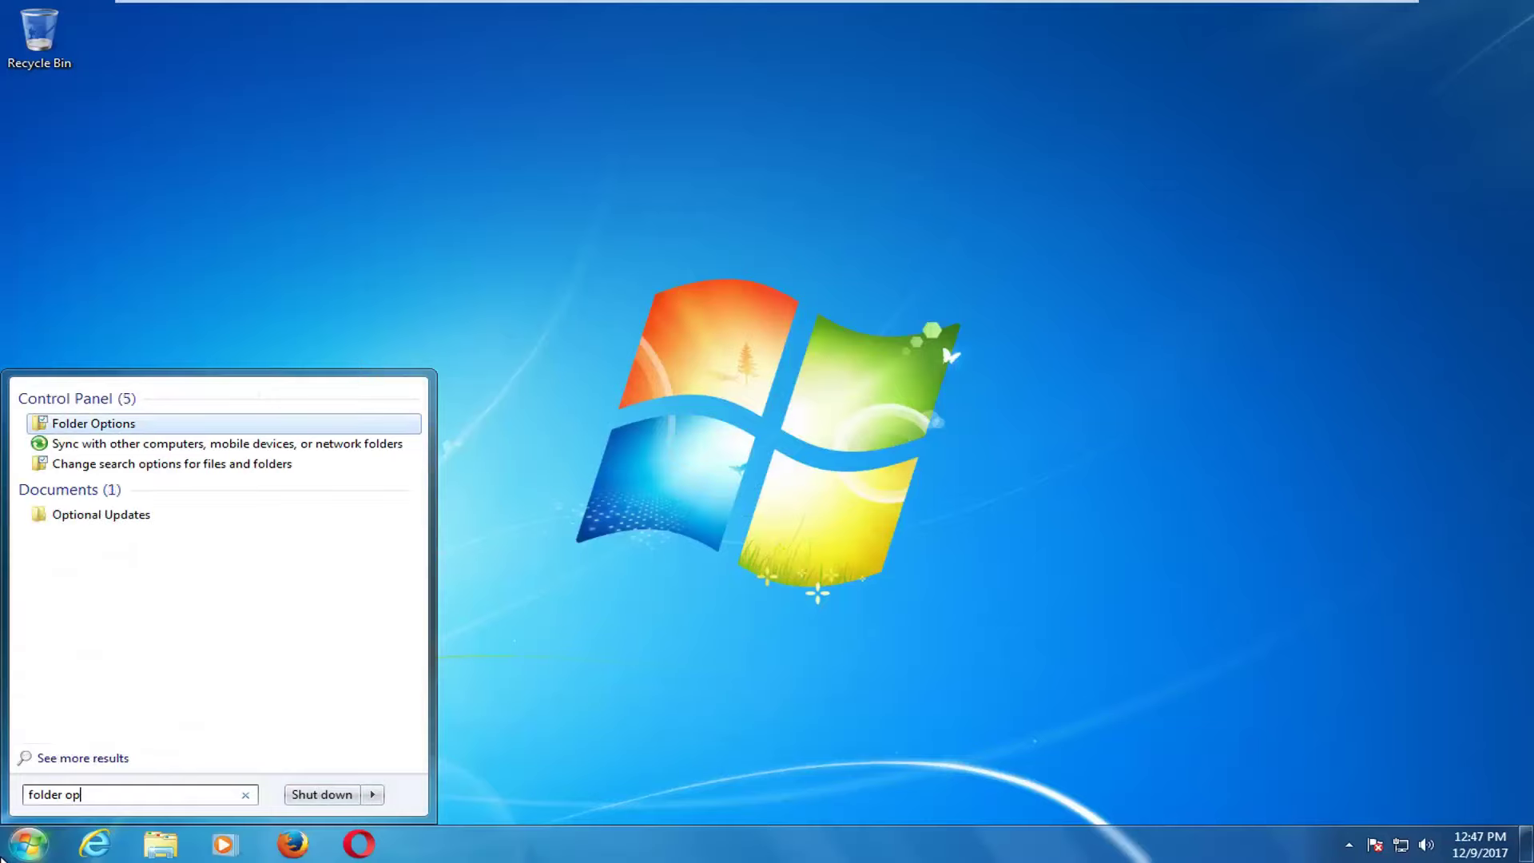
pyautogui.write('tions')
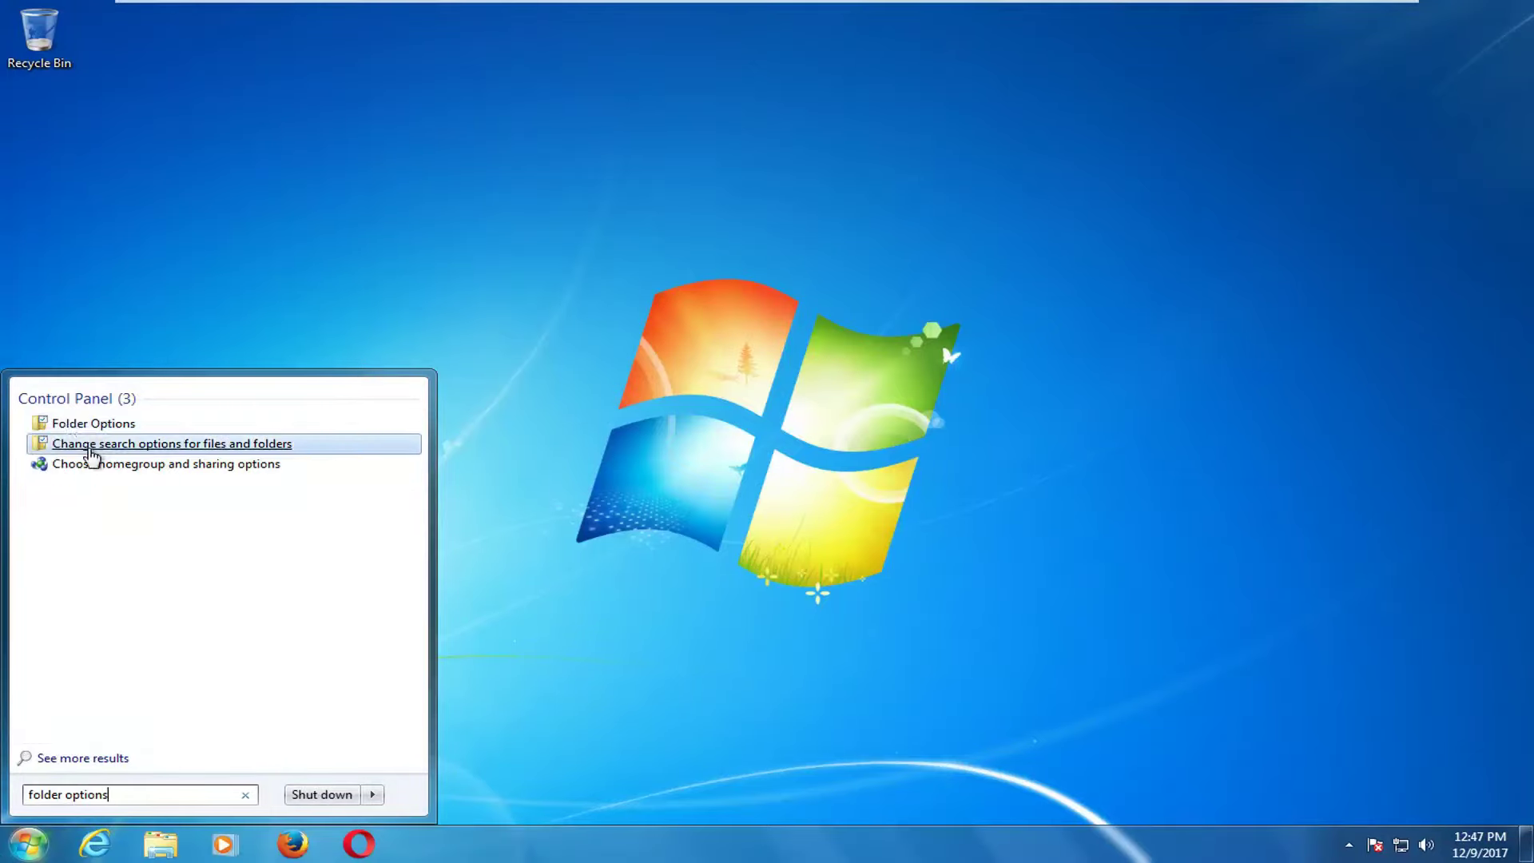
pyautogui.click(71, 428)
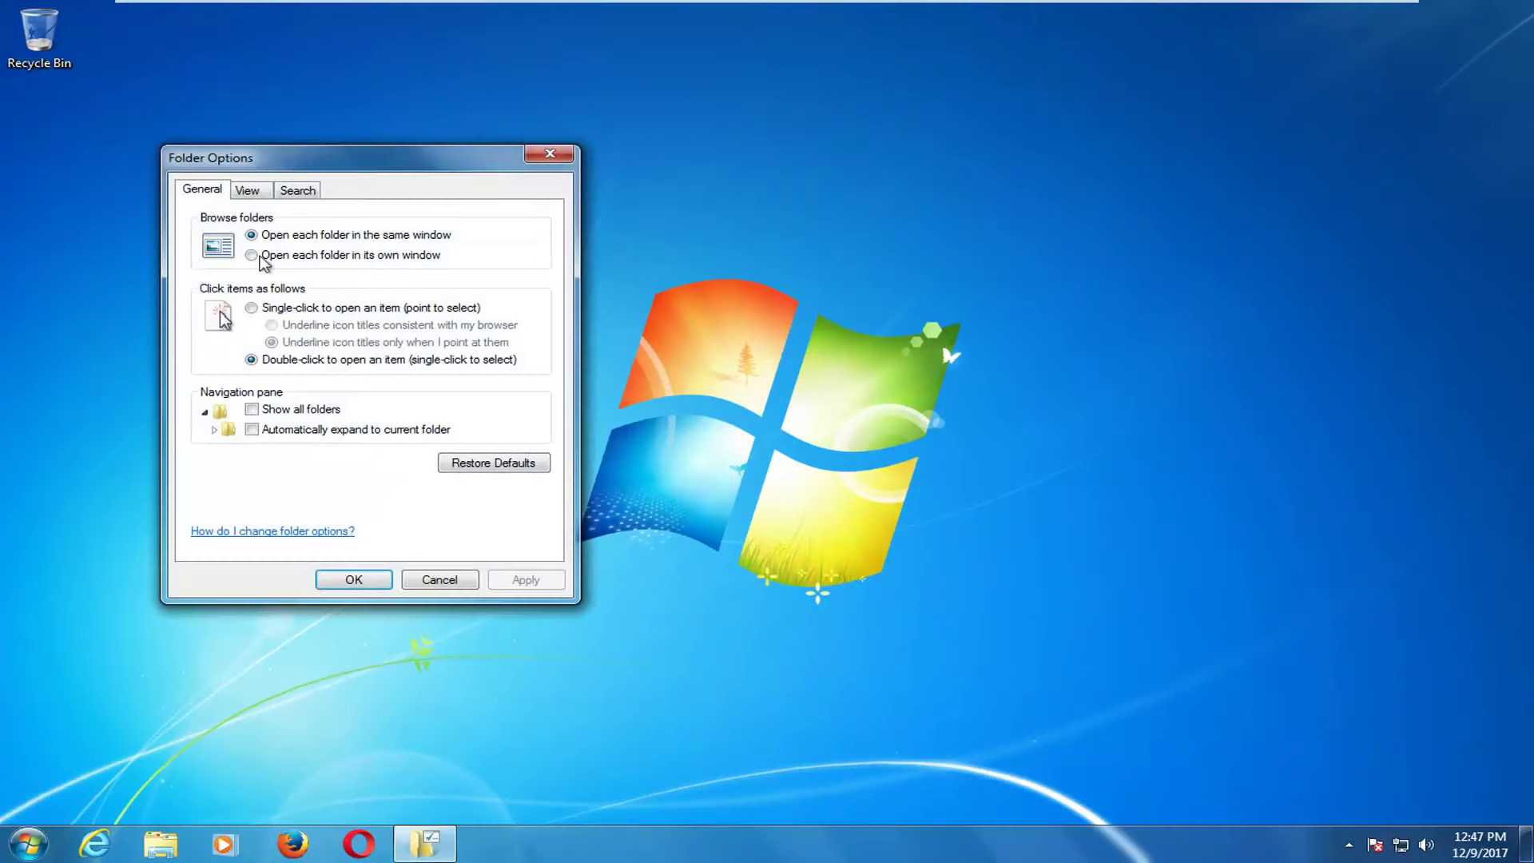
pyautogui.moveTo(309, 166); pyautogui.dragTo(495, 153)
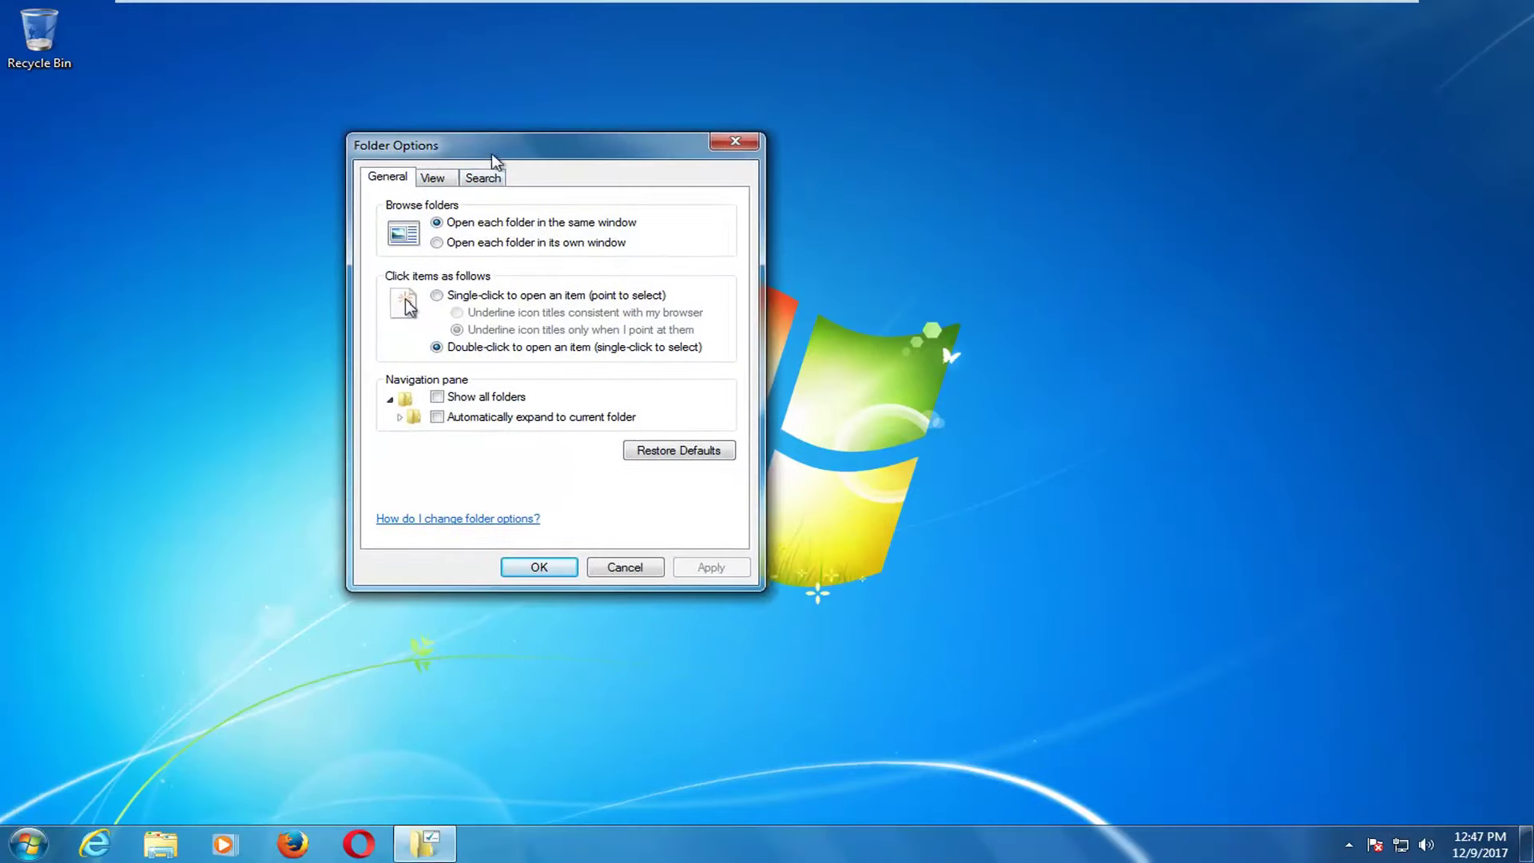
pyautogui.click(437, 182)
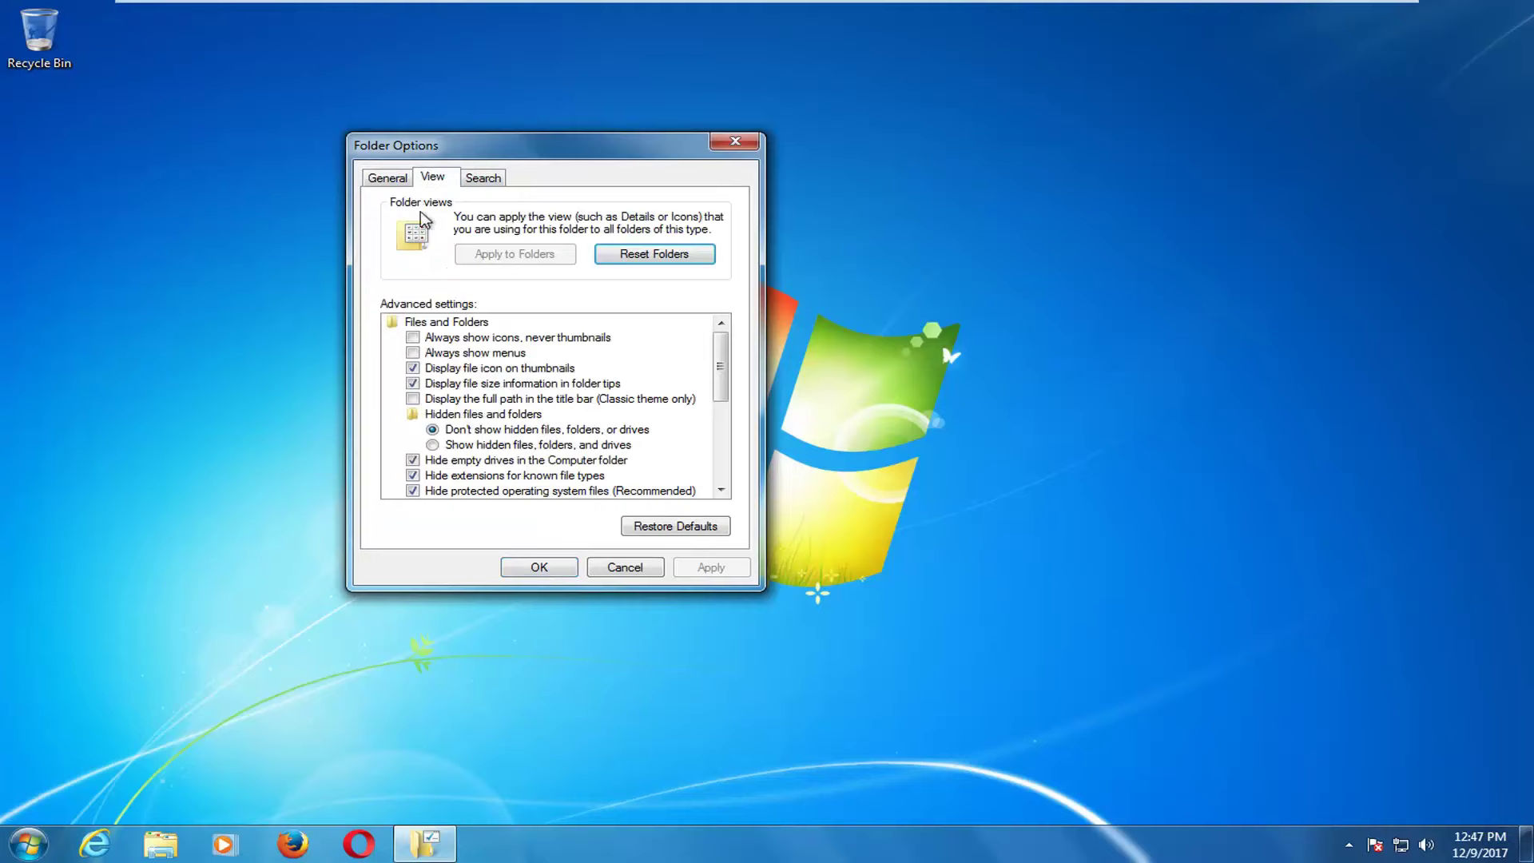
pyautogui.click(451, 446)
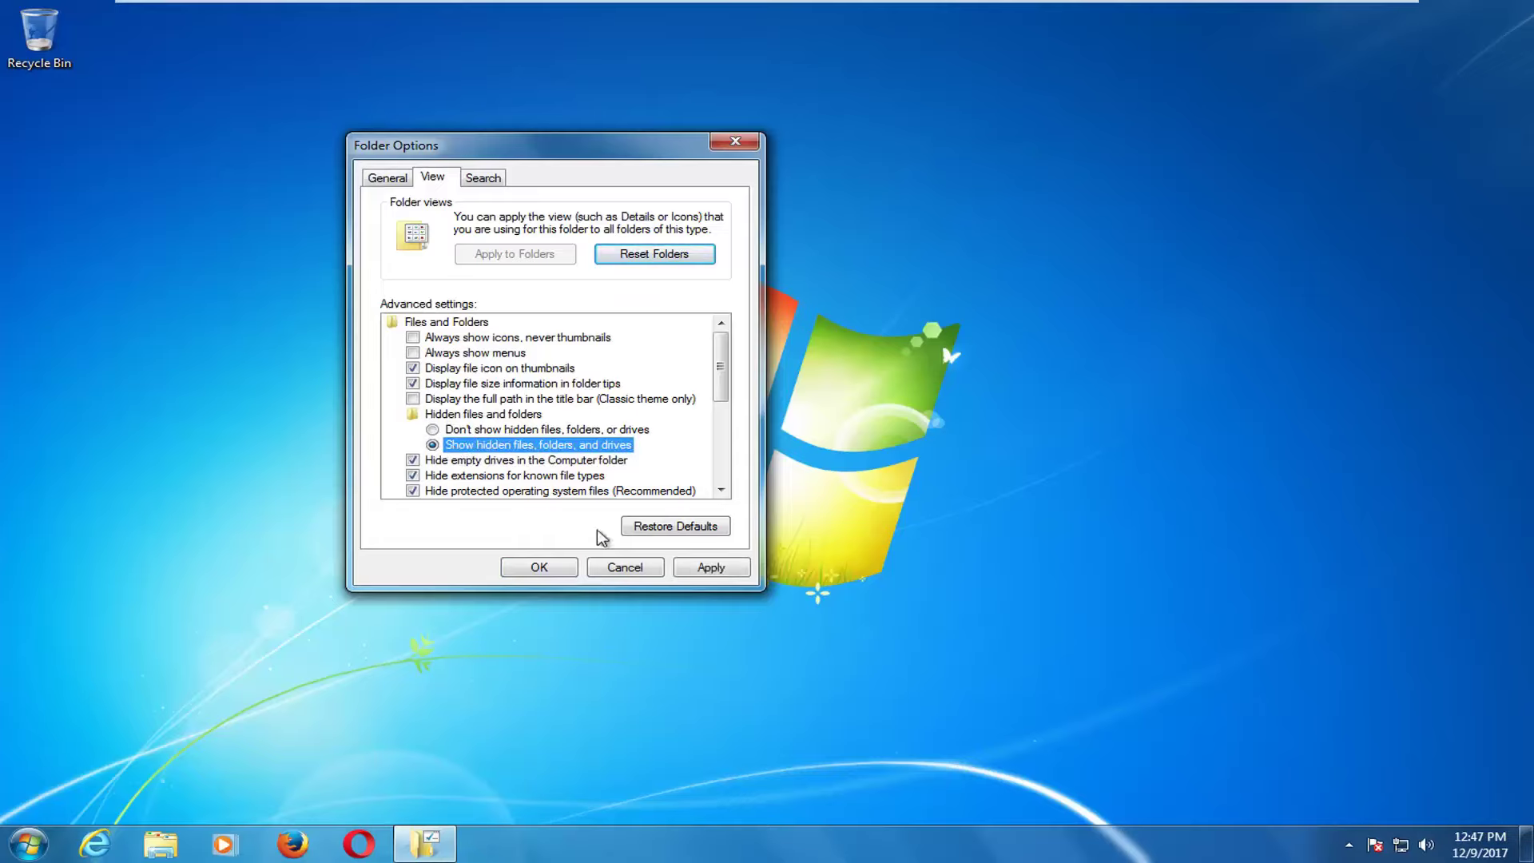
pyautogui.click(711, 567)
pyautogui.click(537, 567)
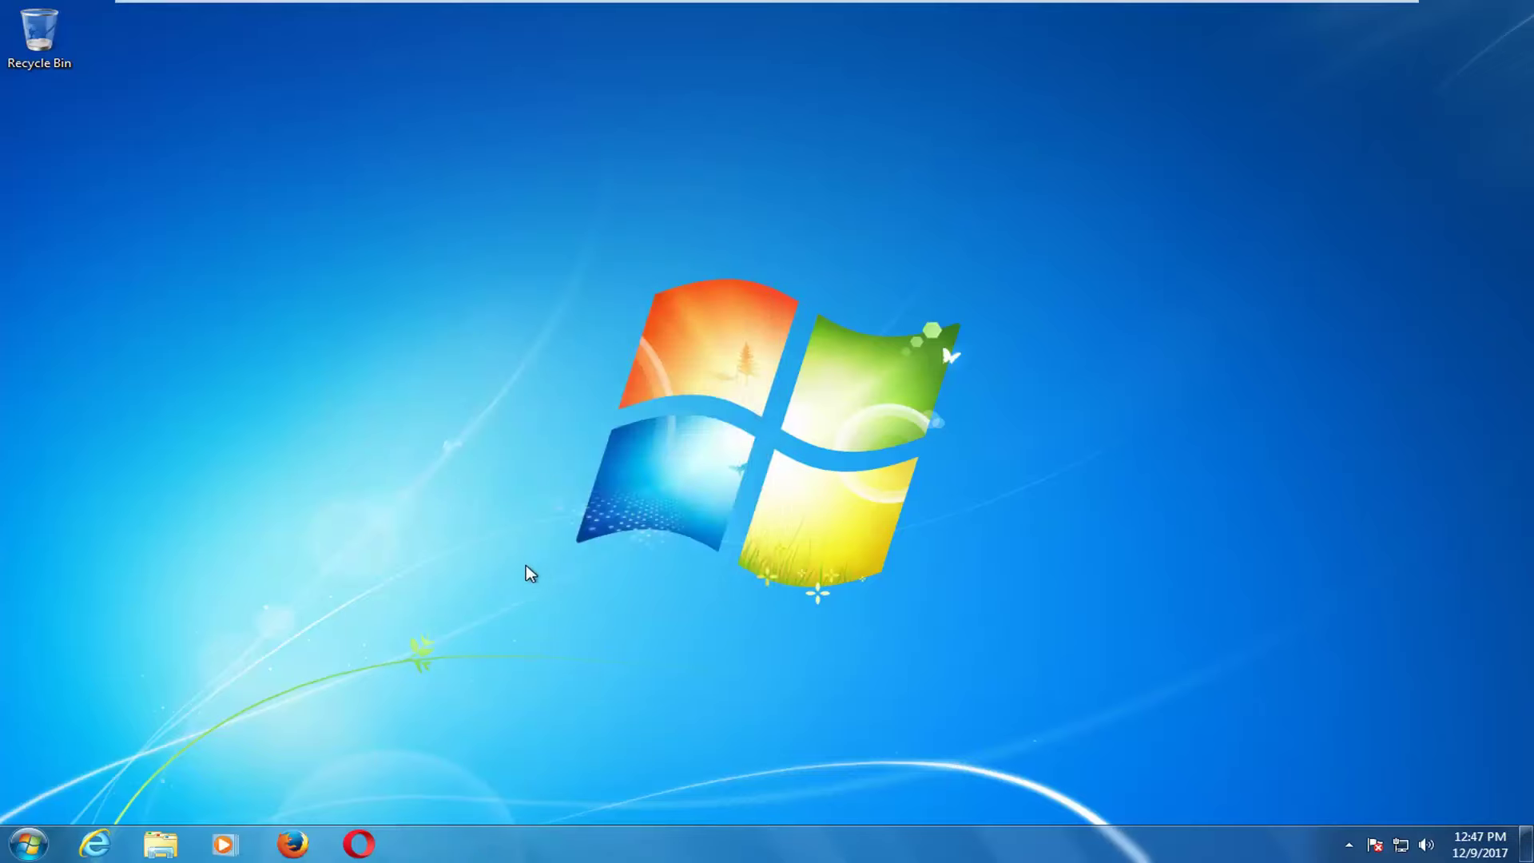
# Open Computer from the Start search and move its window to the desktop center.
pyautogui.click(24, 853)
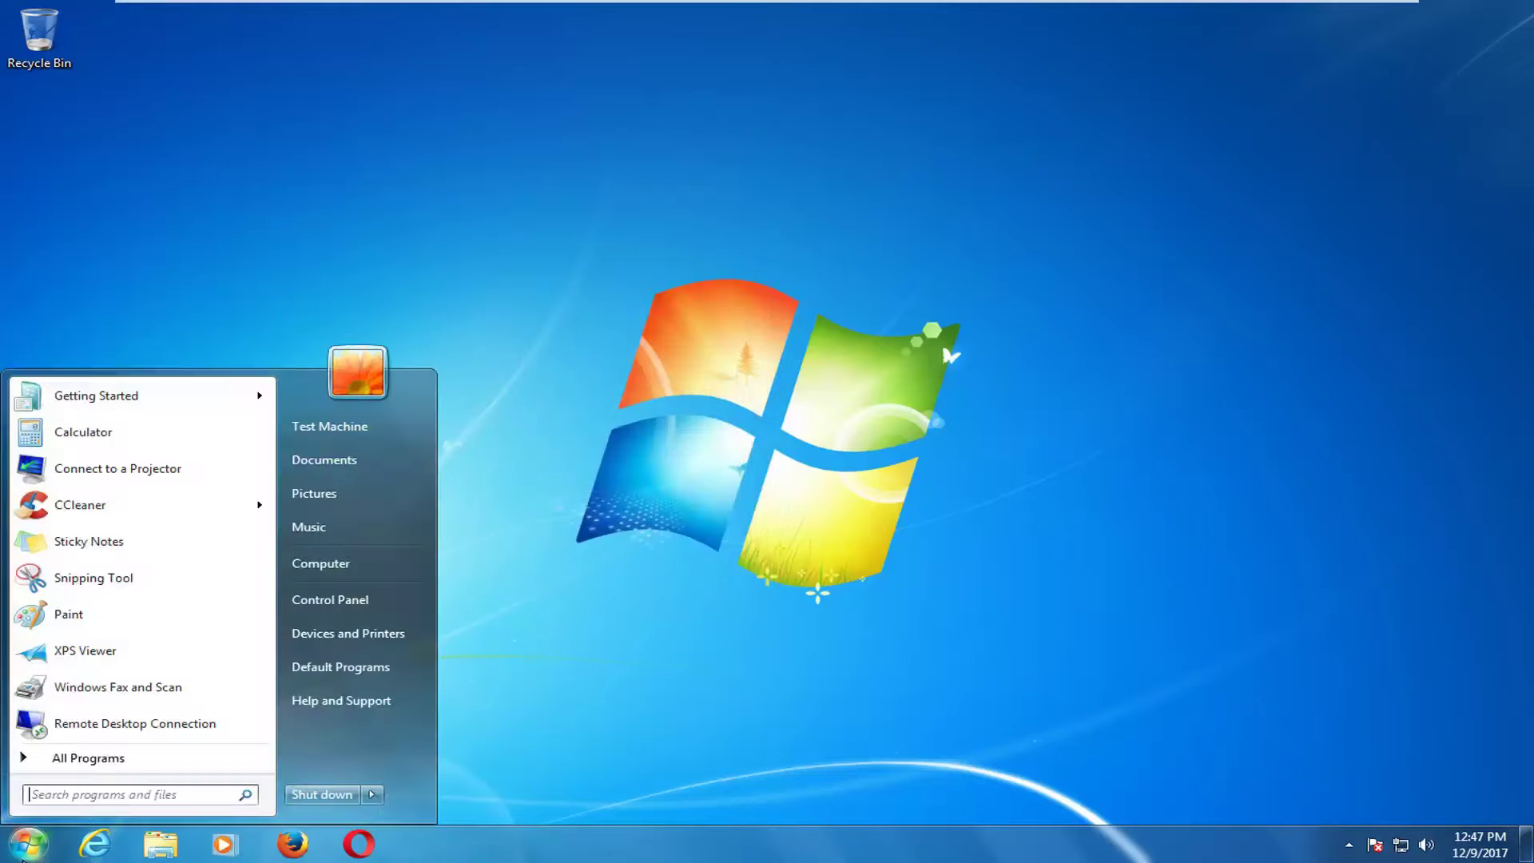
pyautogui.write('computwer')
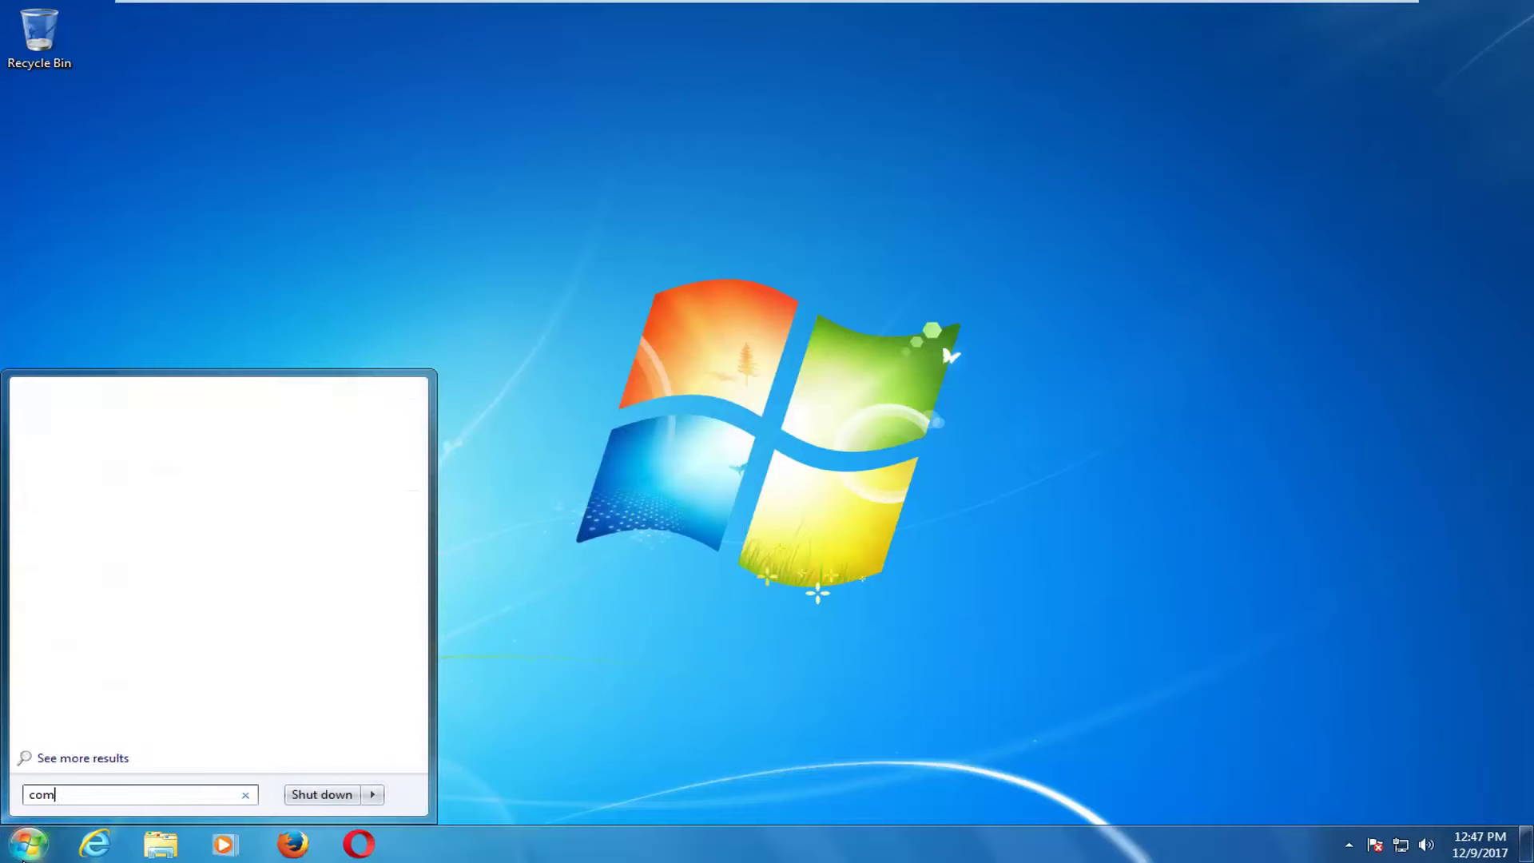
pyautogui.press('BackSpace')
pyautogui.press('BackSpace')
pyautogui.press('BackSpace')
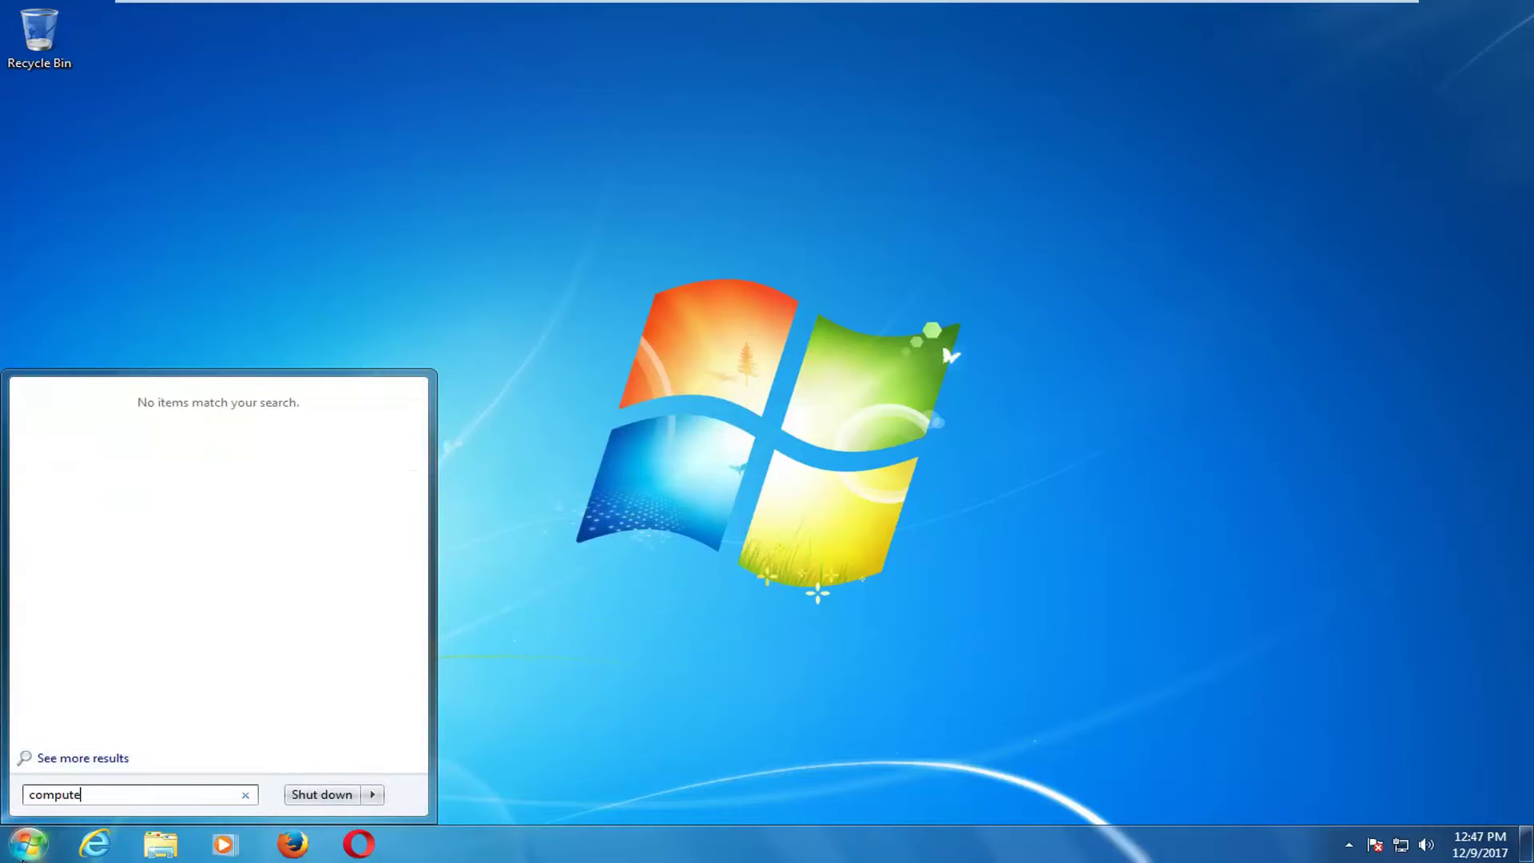
pyautogui.write('er')
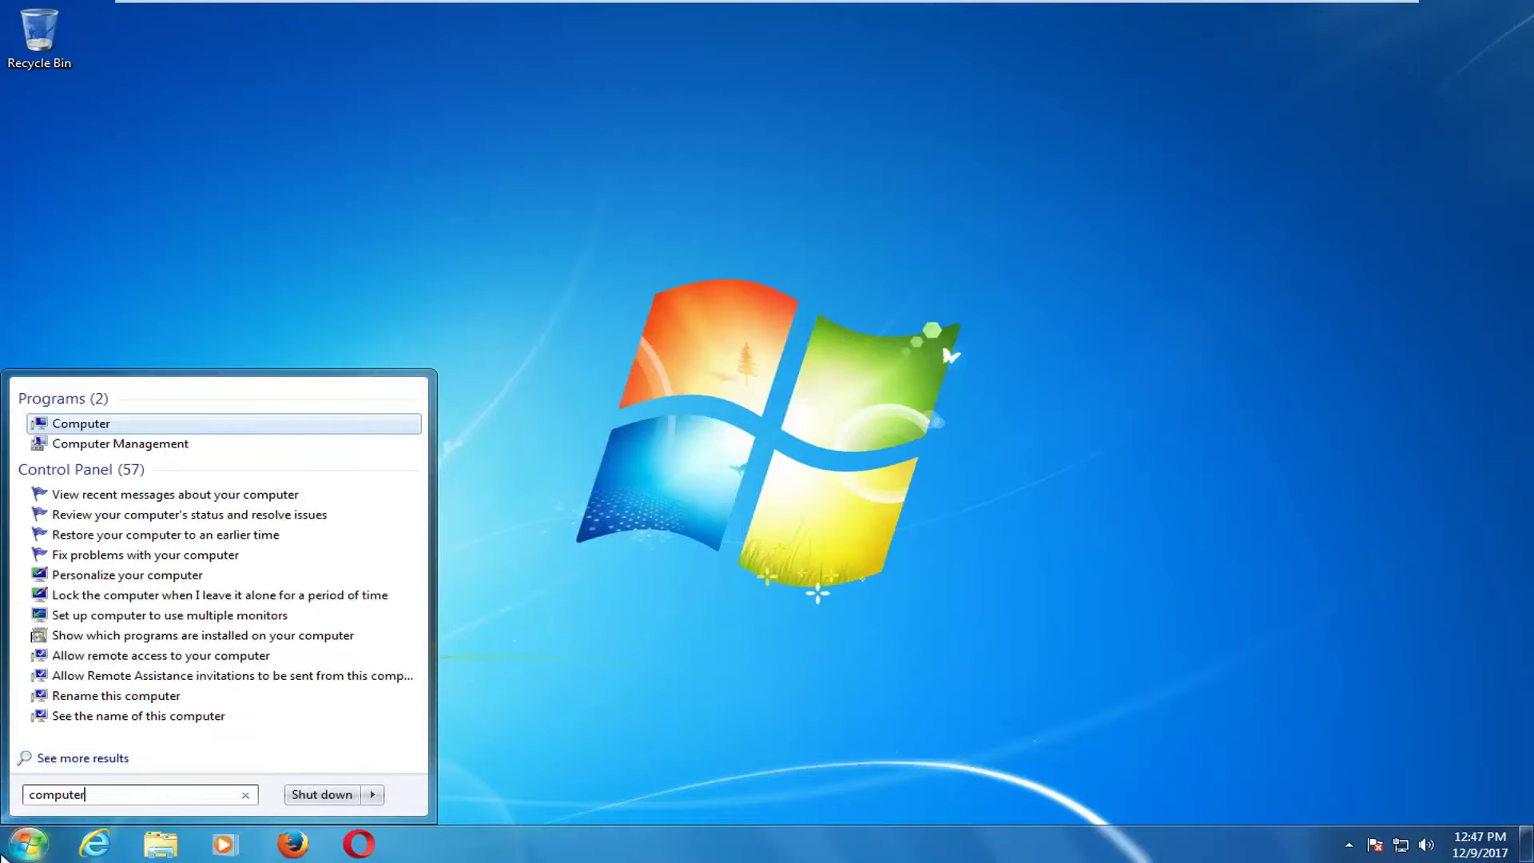
pyautogui.click(80, 423)
pyautogui.moveTo(845, 122); pyautogui.dragTo(587, 156)
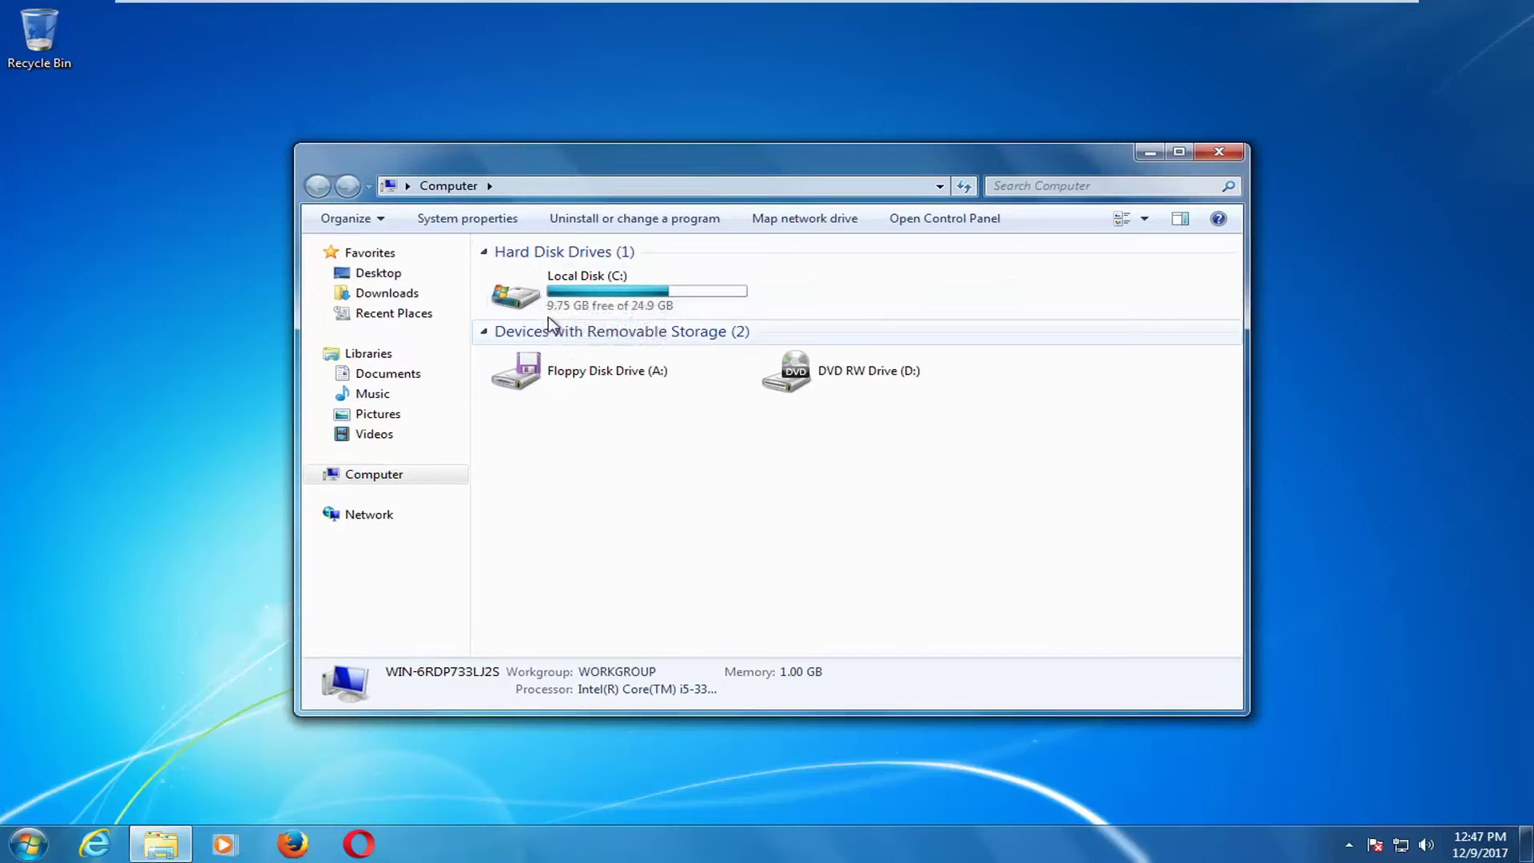
pyautogui.moveTo(512, 306)
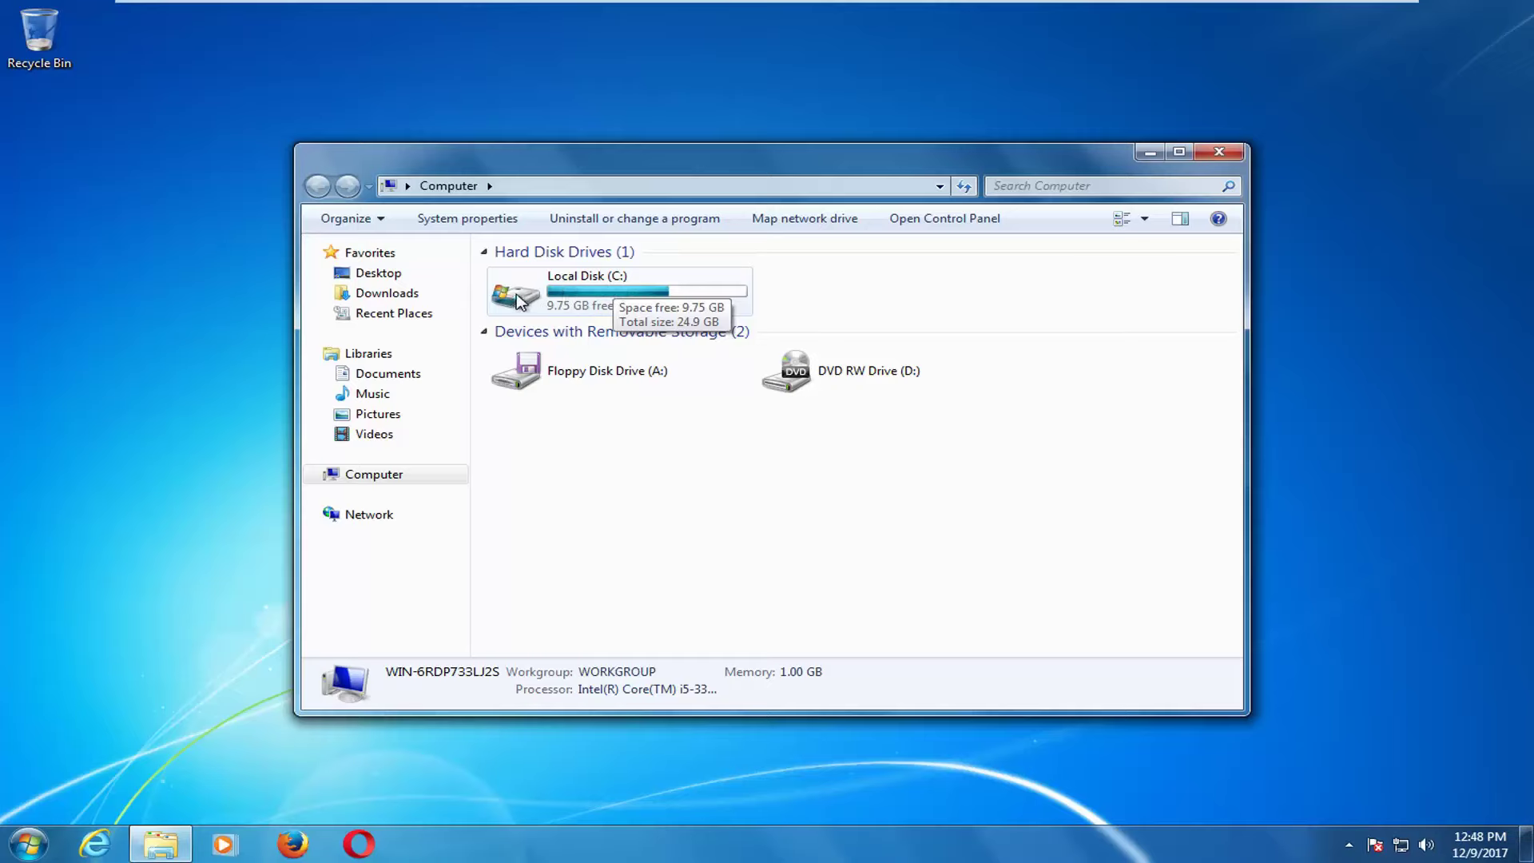
# Navigate to C:\Windows\SoftwareDistribution.
pyautogui.click(519, 301)
pyautogui.doubleClick(562, 295)
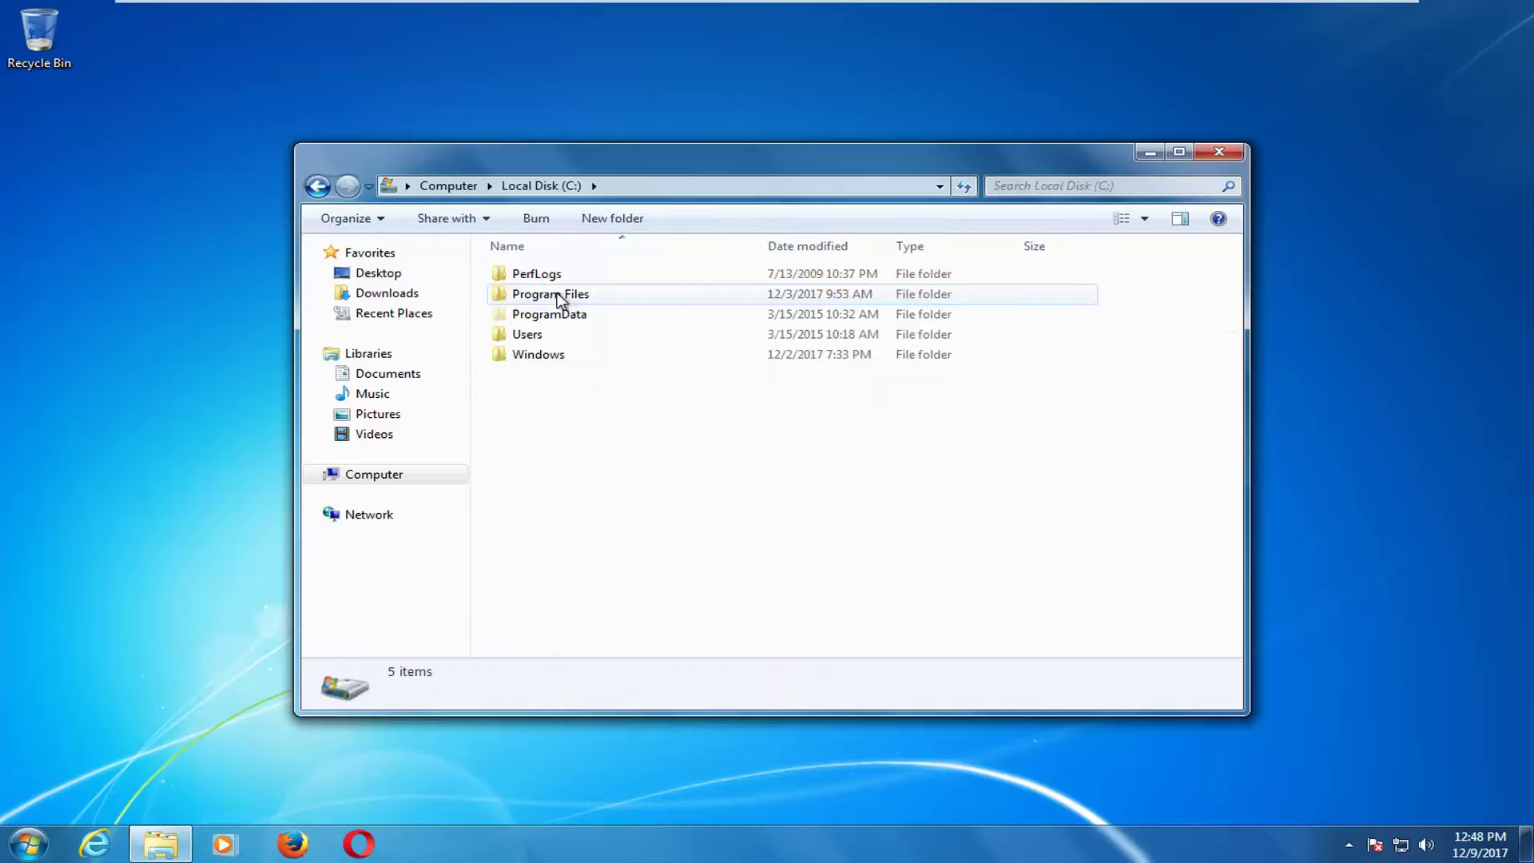
pyautogui.doubleClick(535, 356)
pyautogui.moveTo(1235, 307); pyautogui.dragTo(1234, 451)
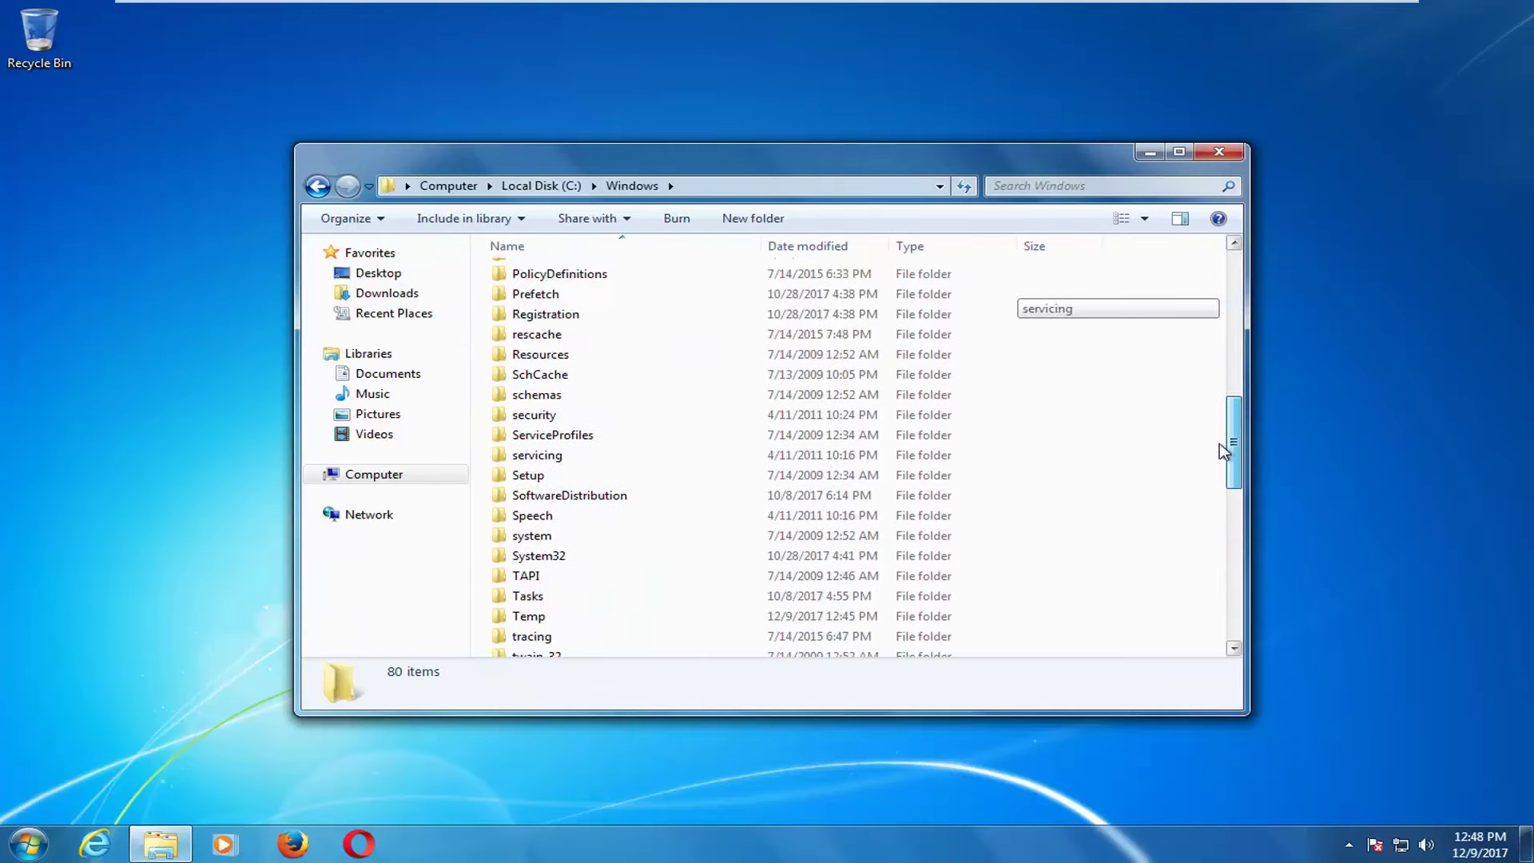
pyautogui.doubleClick(545, 496)
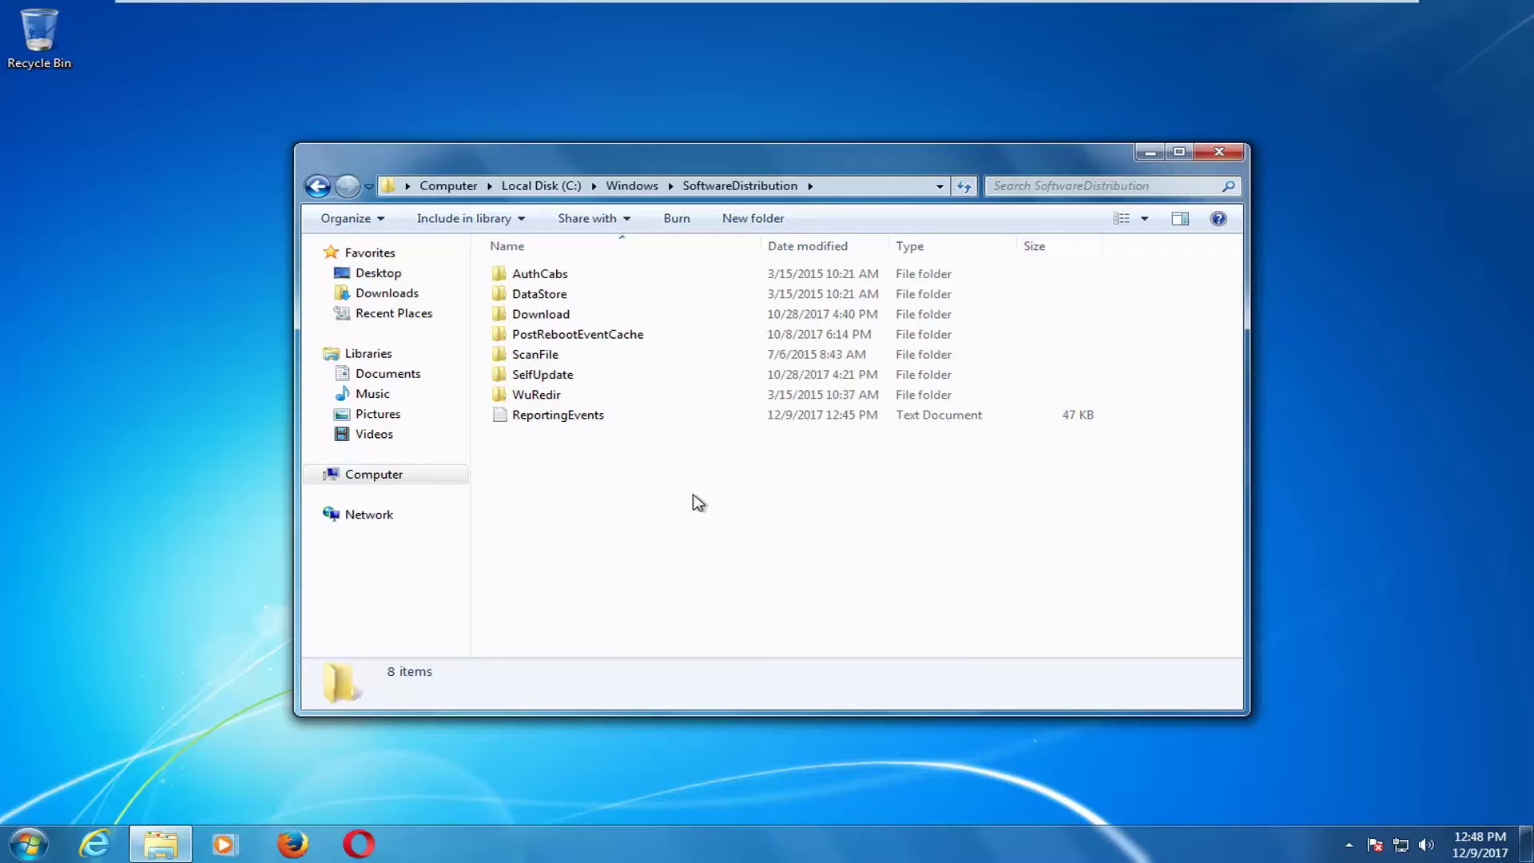
# Delete all 8 items in SoftwareDistribution to the Recycle Bin and close the window.
pyautogui.moveTo(985, 541); pyautogui.dragTo(524, 256)
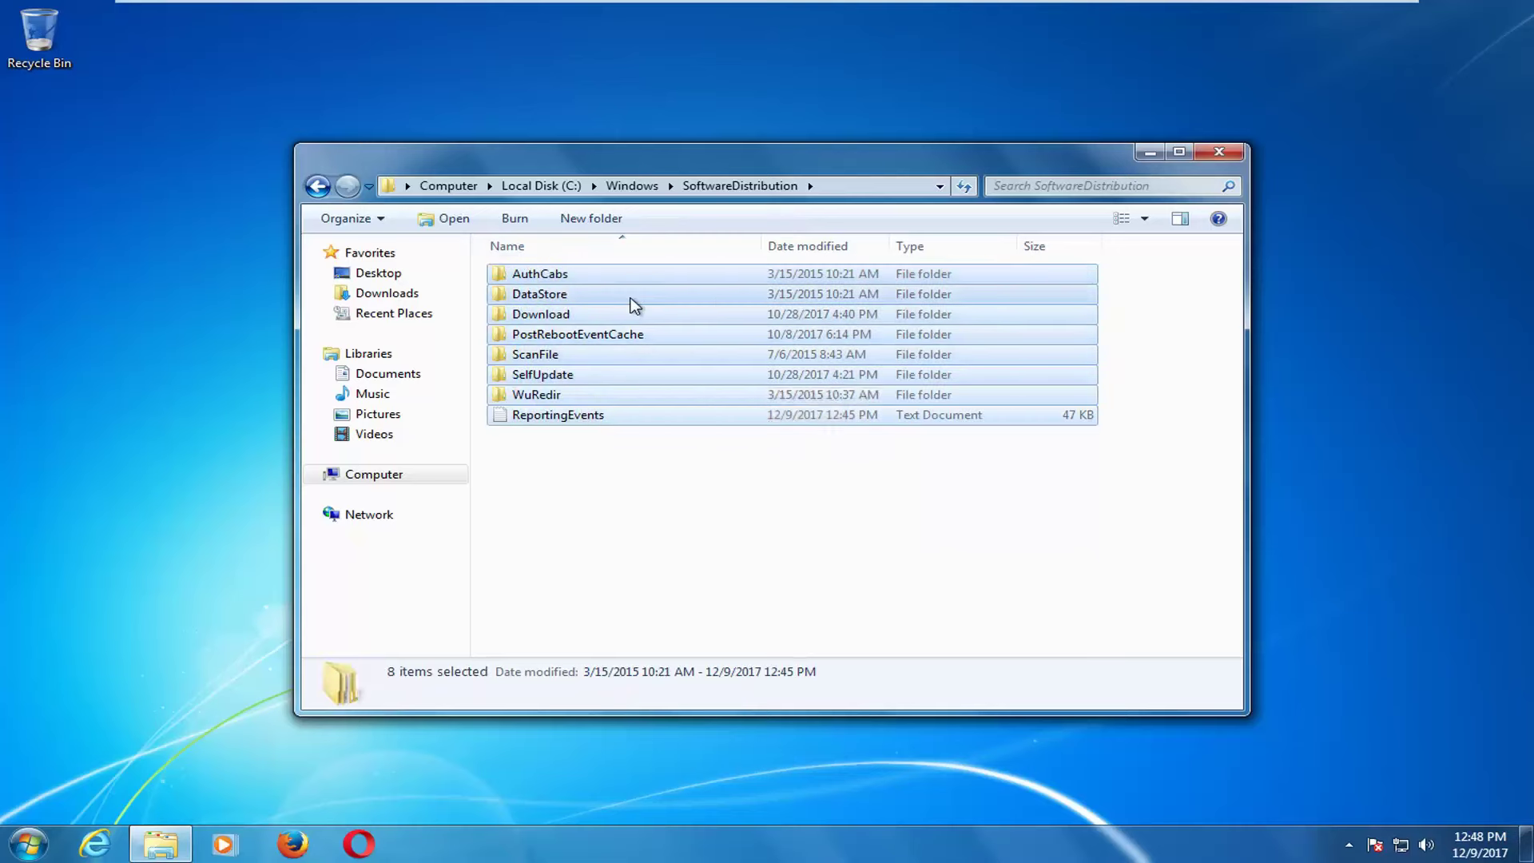
pyautogui.rightClick(632, 301)
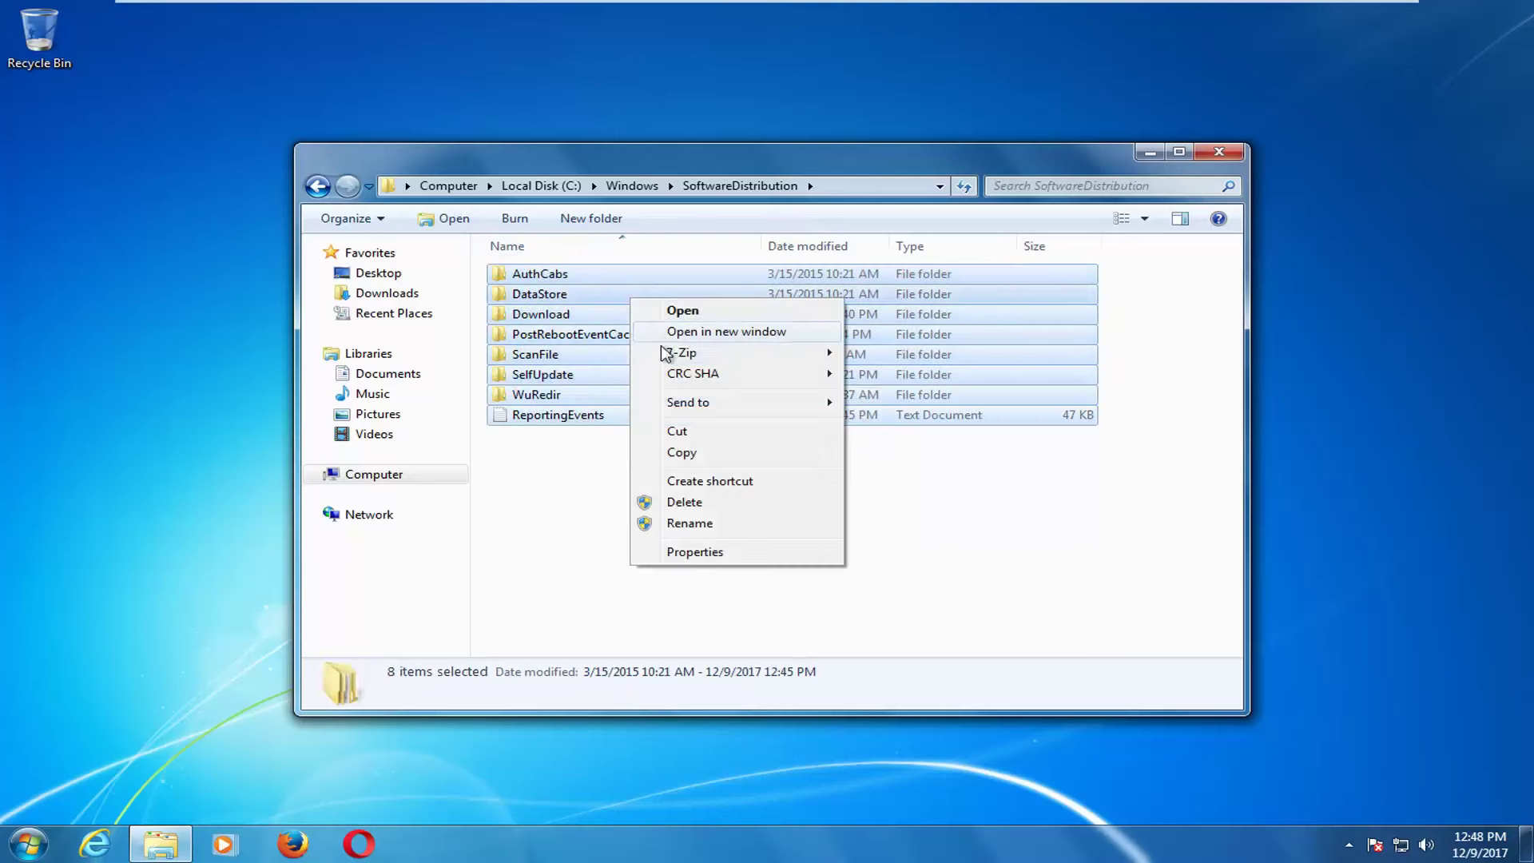
pyautogui.click(684, 503)
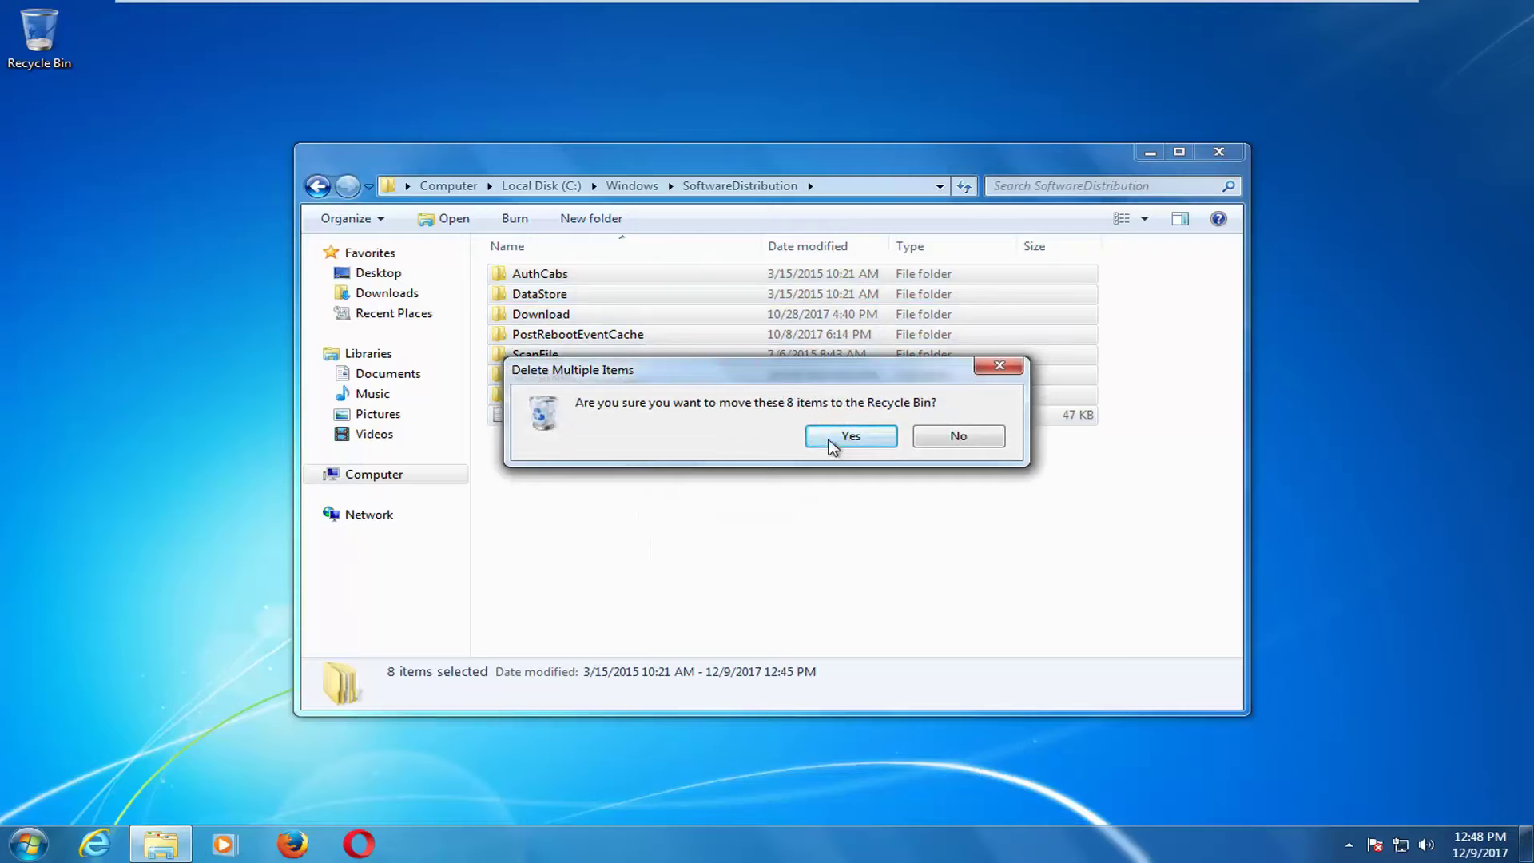
pyautogui.click(839, 438)
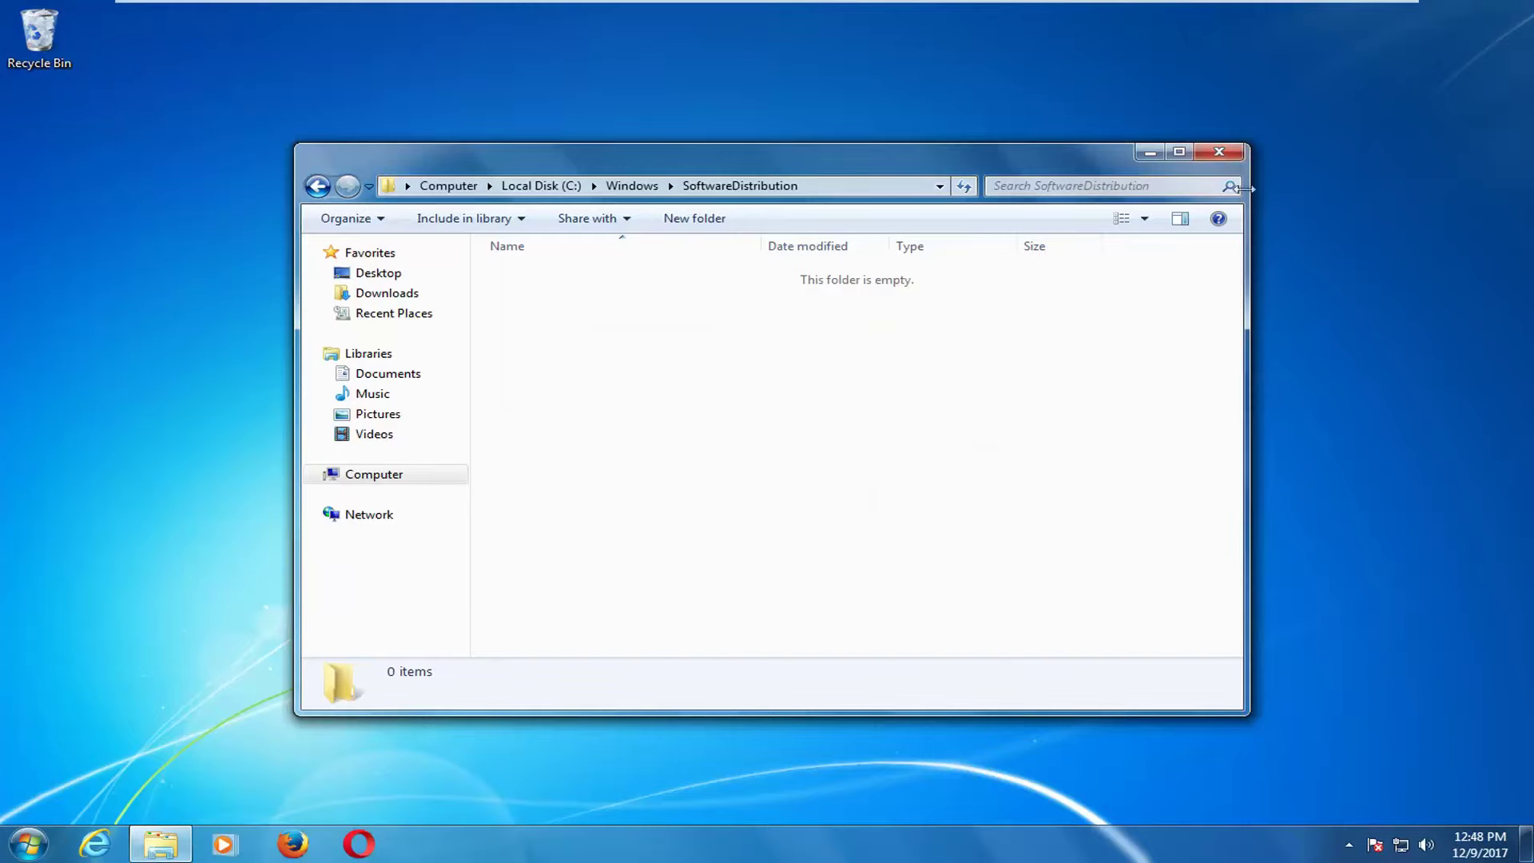
pyautogui.click(1218, 152)
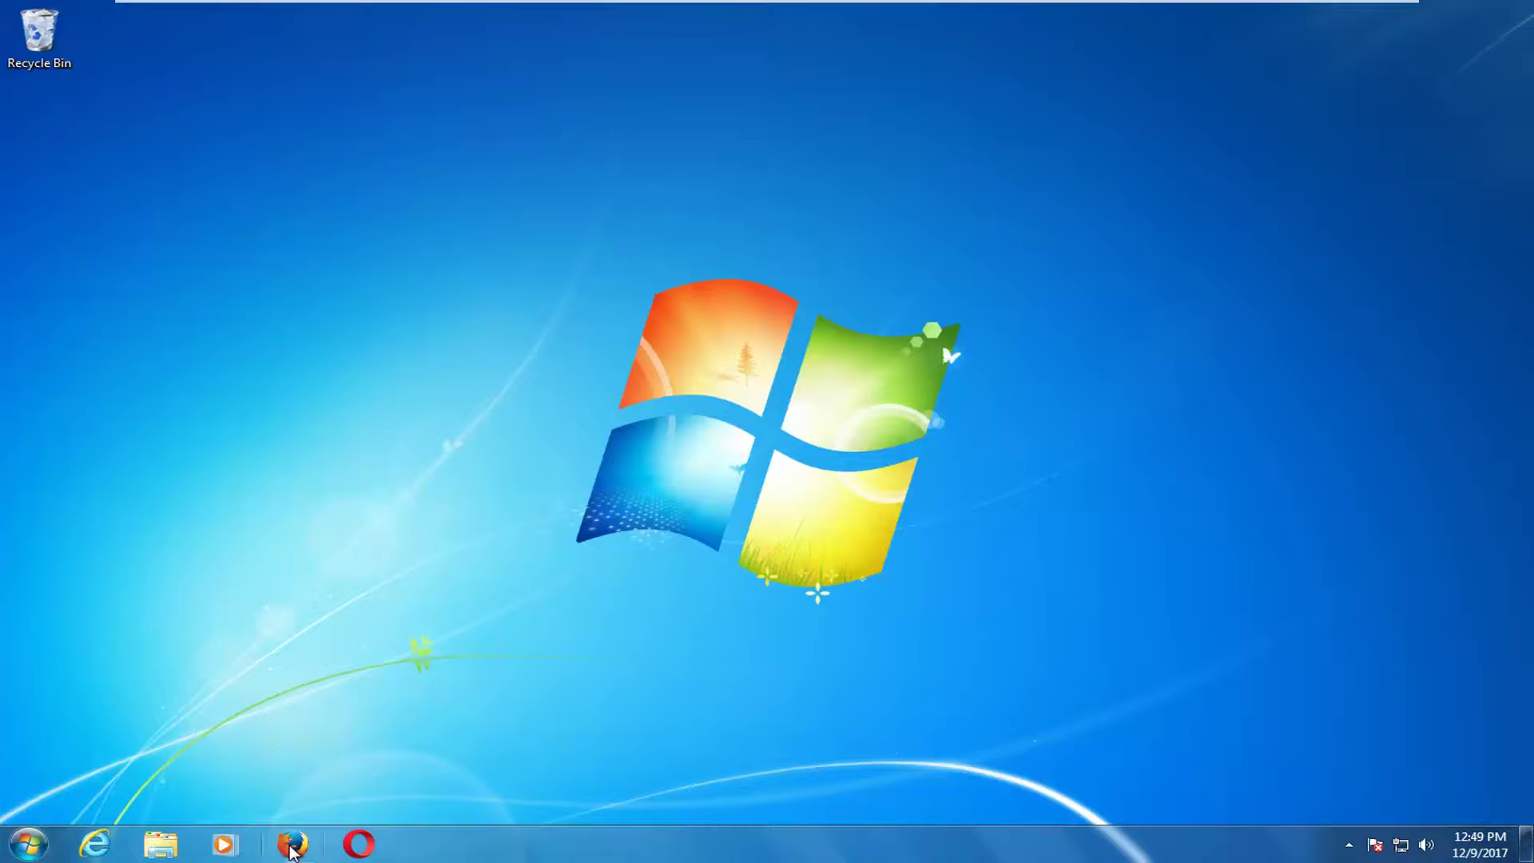
# Load the pasted Microsoft support article in Internet Explorer and dismiss the default-browser prompt.
pyautogui.click(108, 854)
pyautogui.write('https://support.microsoft.com/en-us/help/4027322/windows-update-troubleshooter')
pyautogui.press('Return')
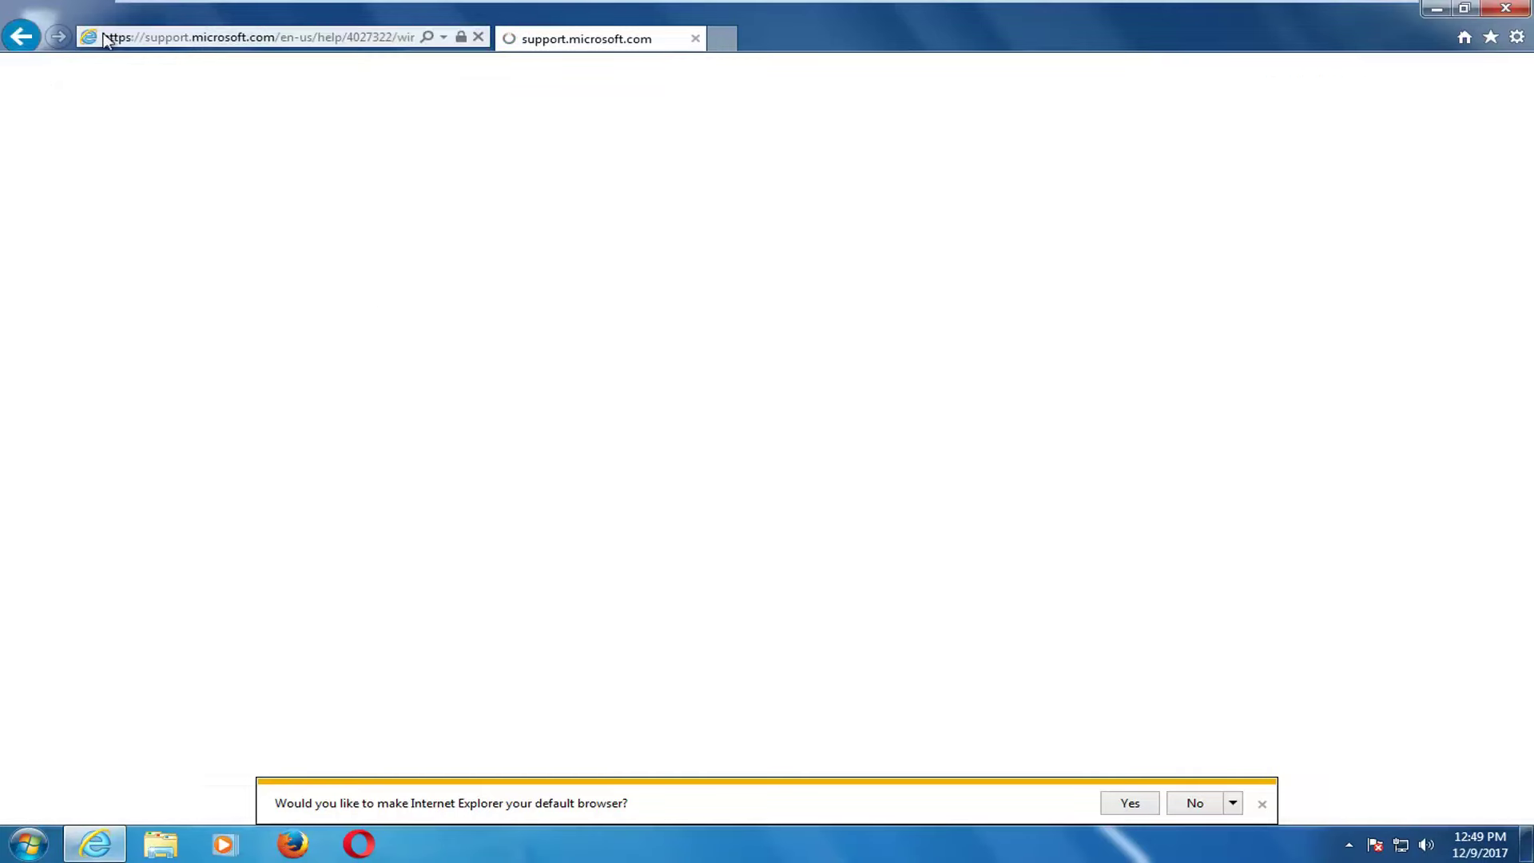
pyautogui.click(1260, 805)
pyautogui.scroll(-3, 511, 435)
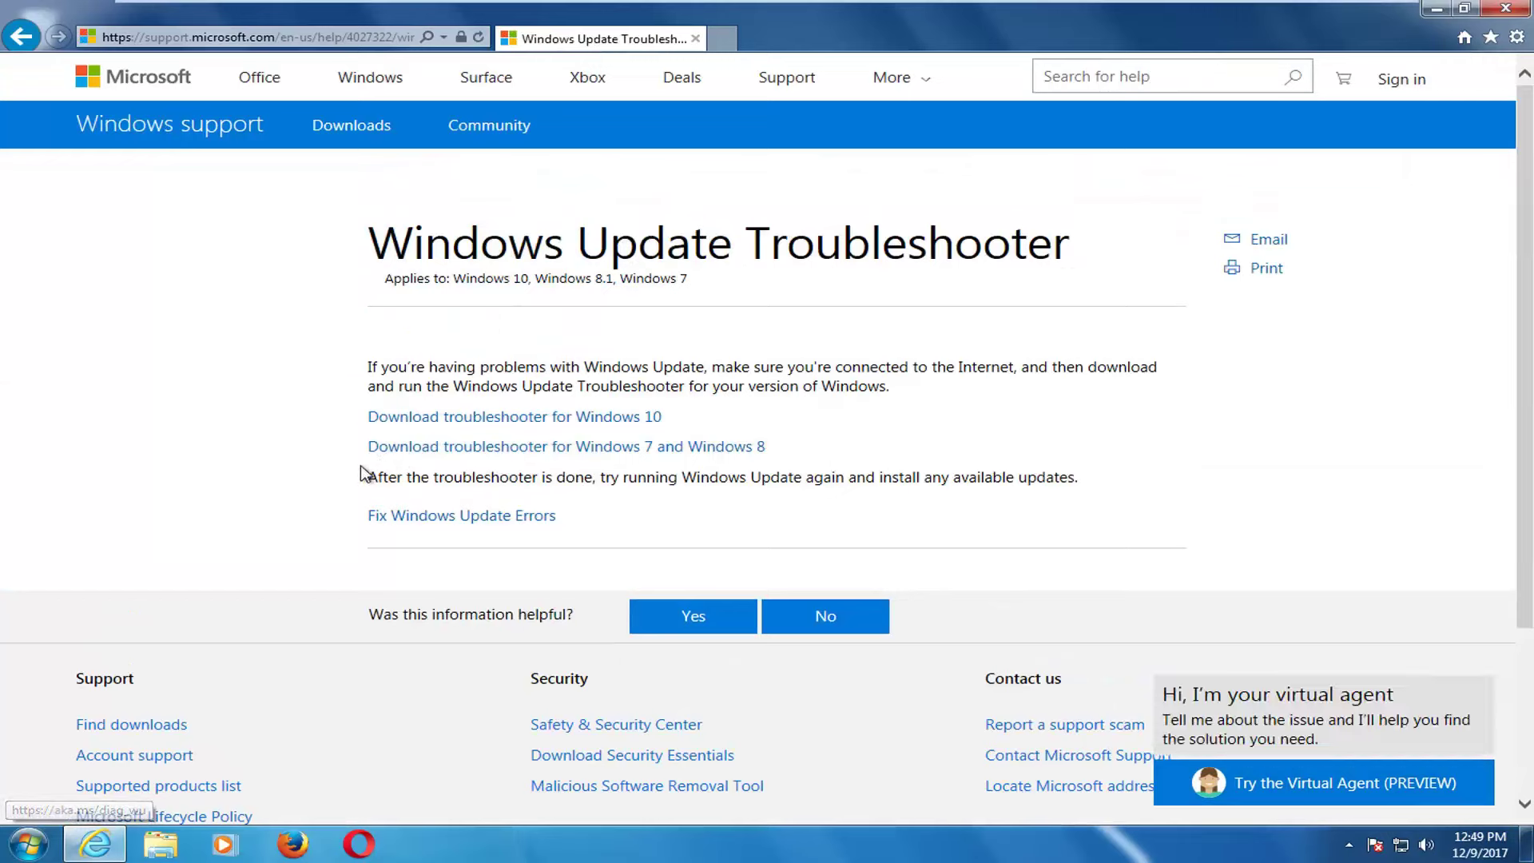
# Download and run WindowsUpdate.diagcab for Windows 7, then minimize the browser.
pyautogui.click(520, 449)
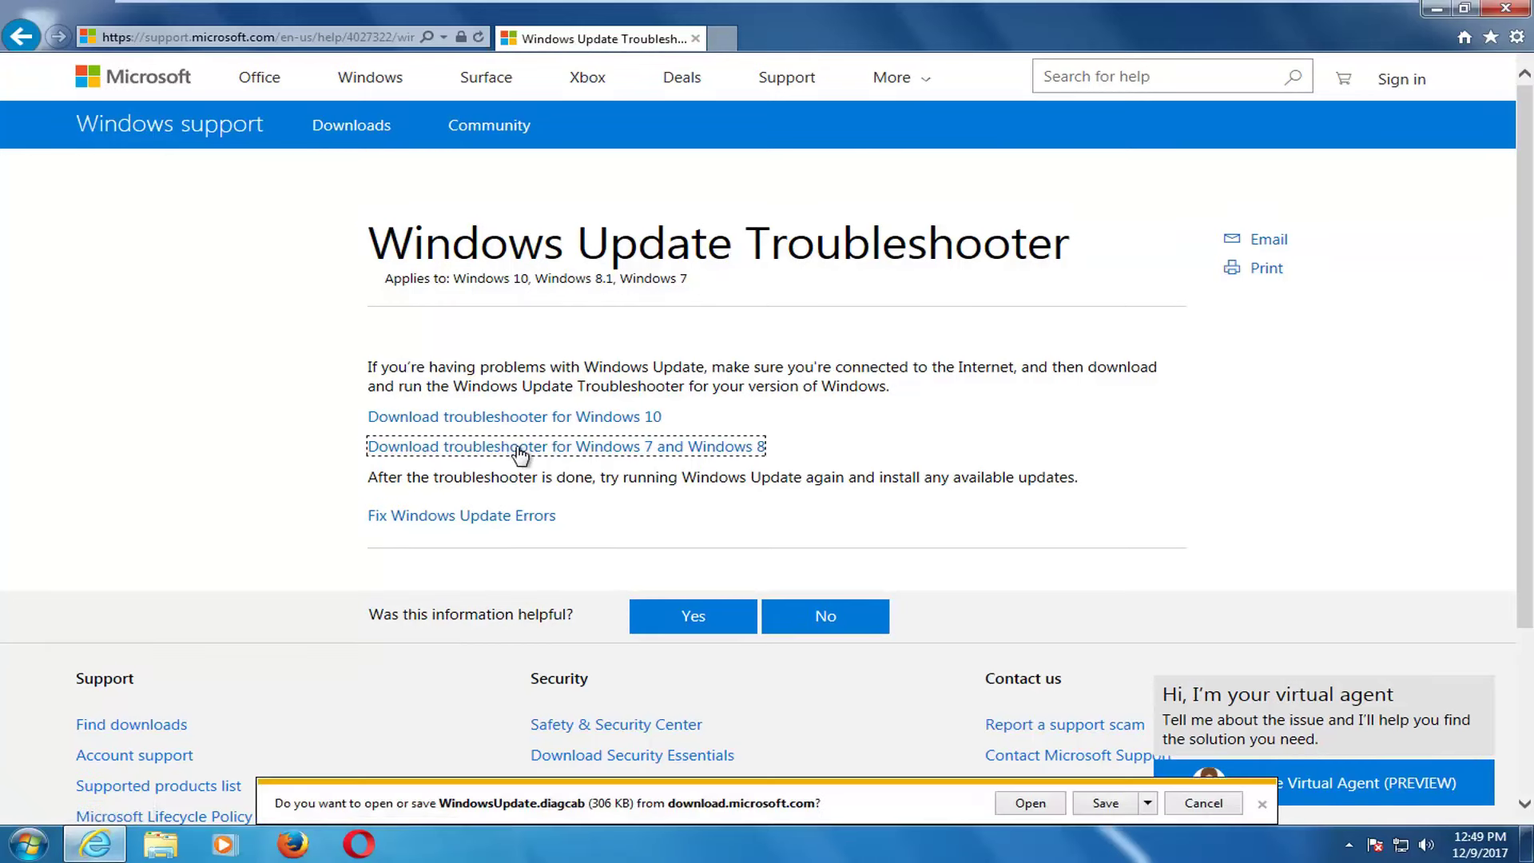
pyautogui.click(1026, 807)
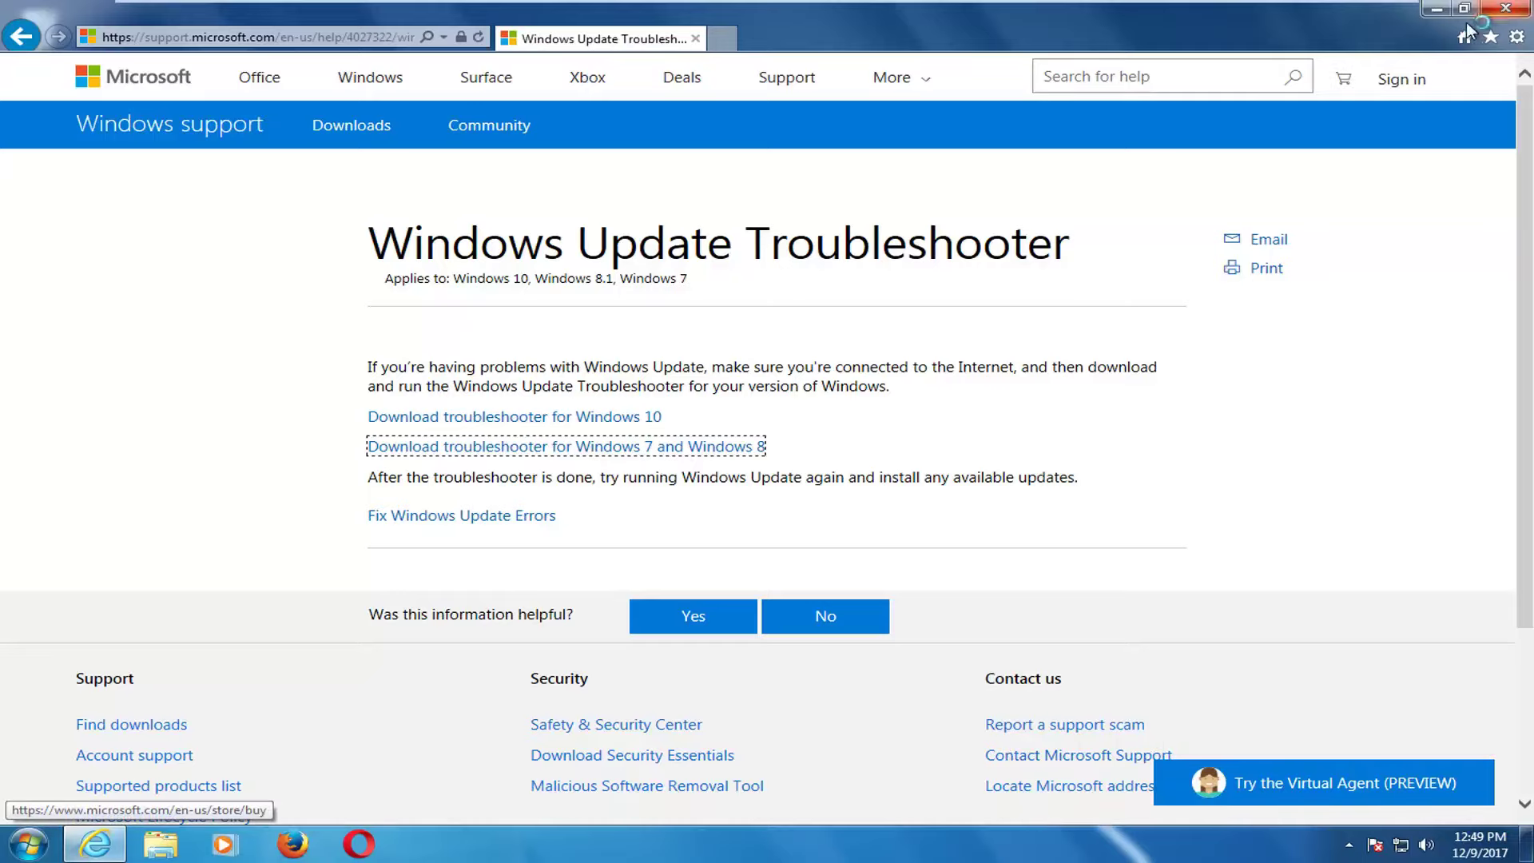
pyautogui.click(1437, 9)
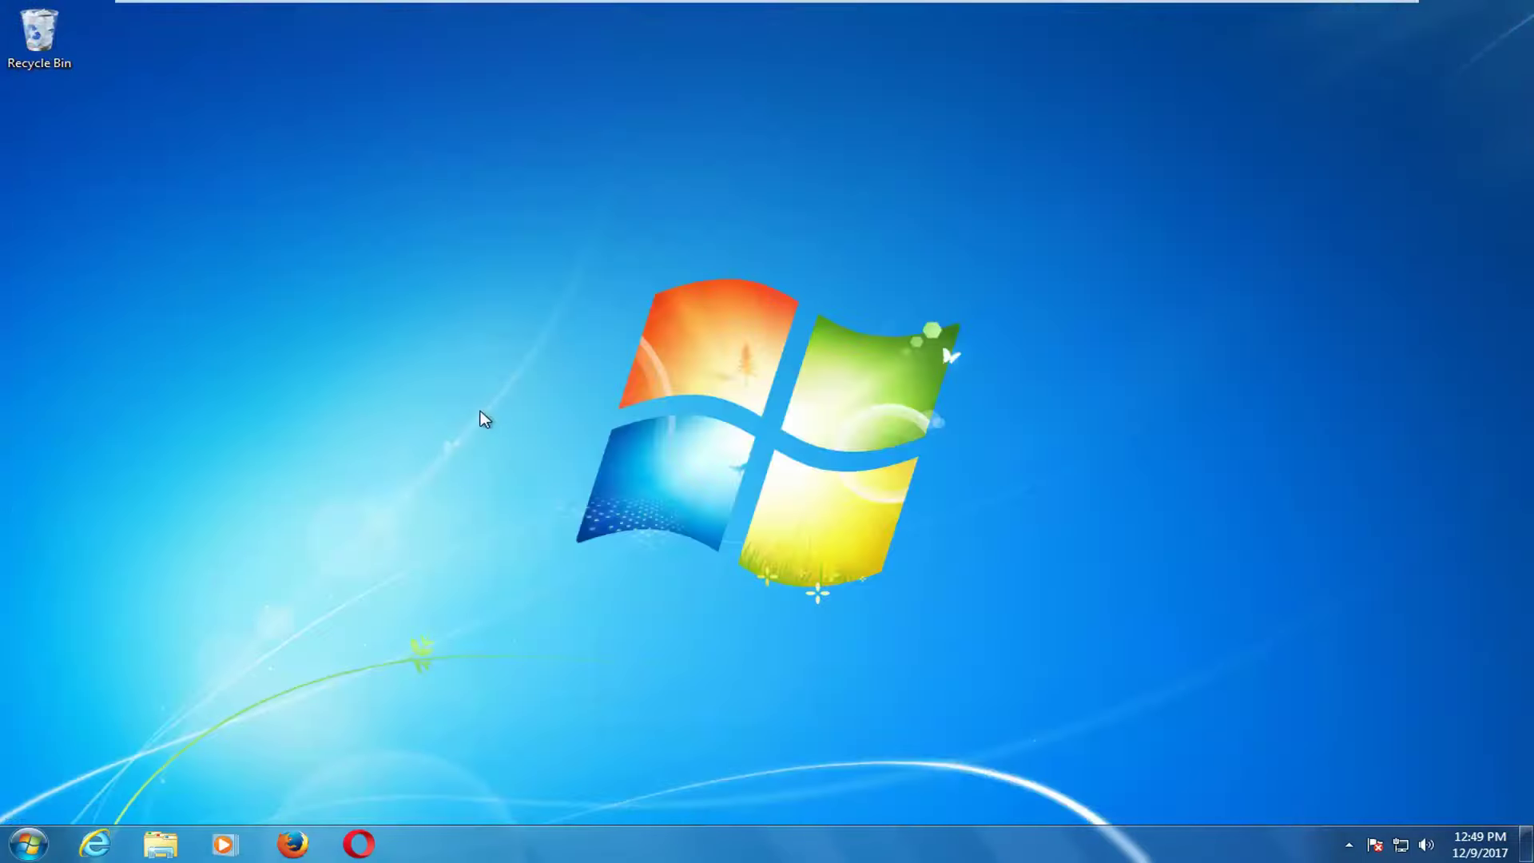
# Start the Windows Update Troubleshooter and let it detect and fix problems.
pyautogui.click(680, 272)
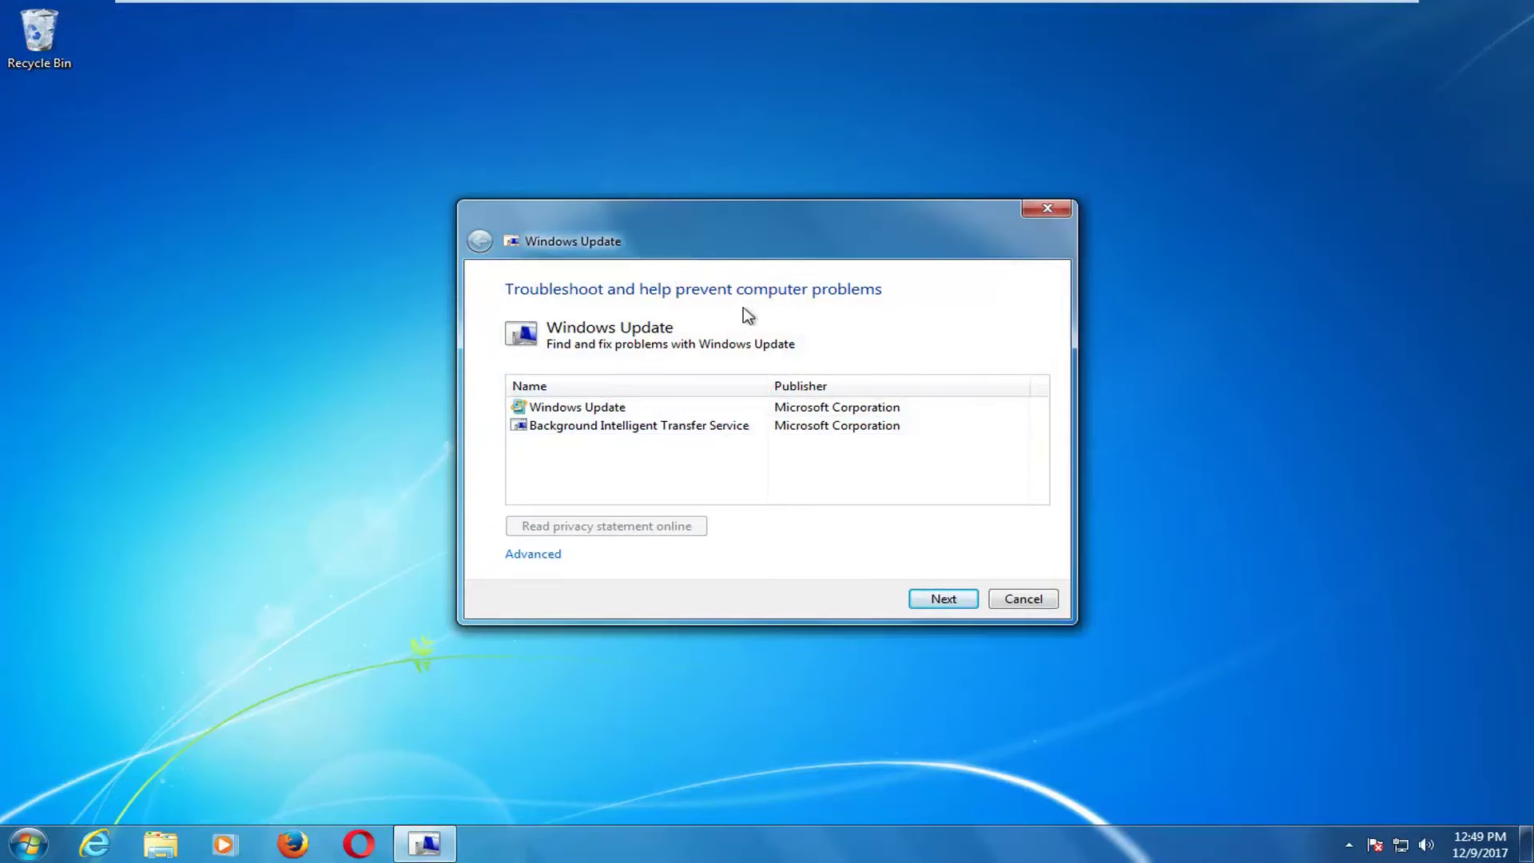
pyautogui.click(939, 609)
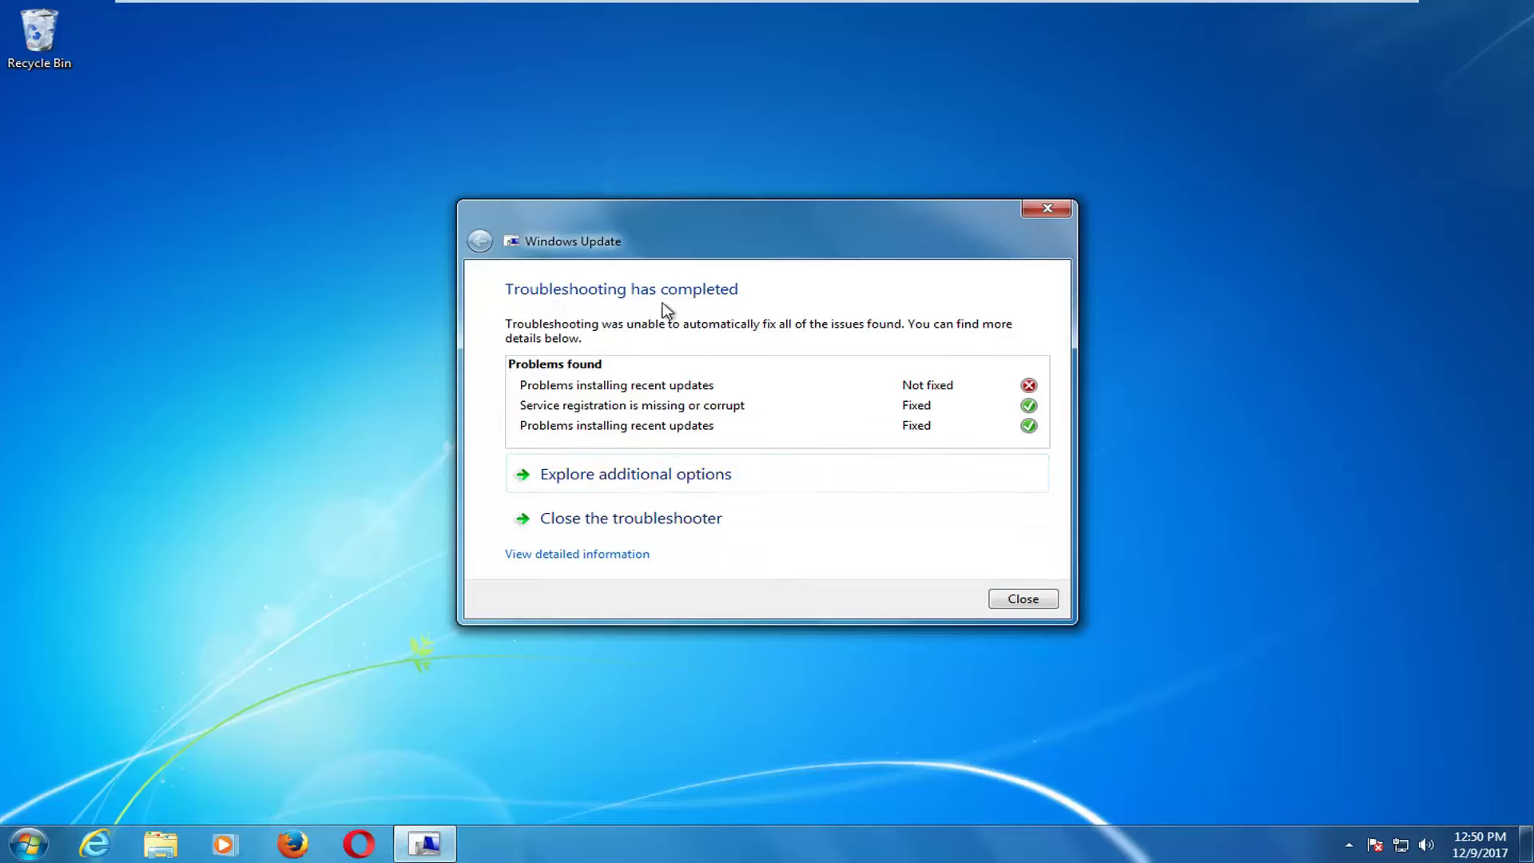
# Close the completed Windows Update Troubleshooter.
pyautogui.click(1004, 600)
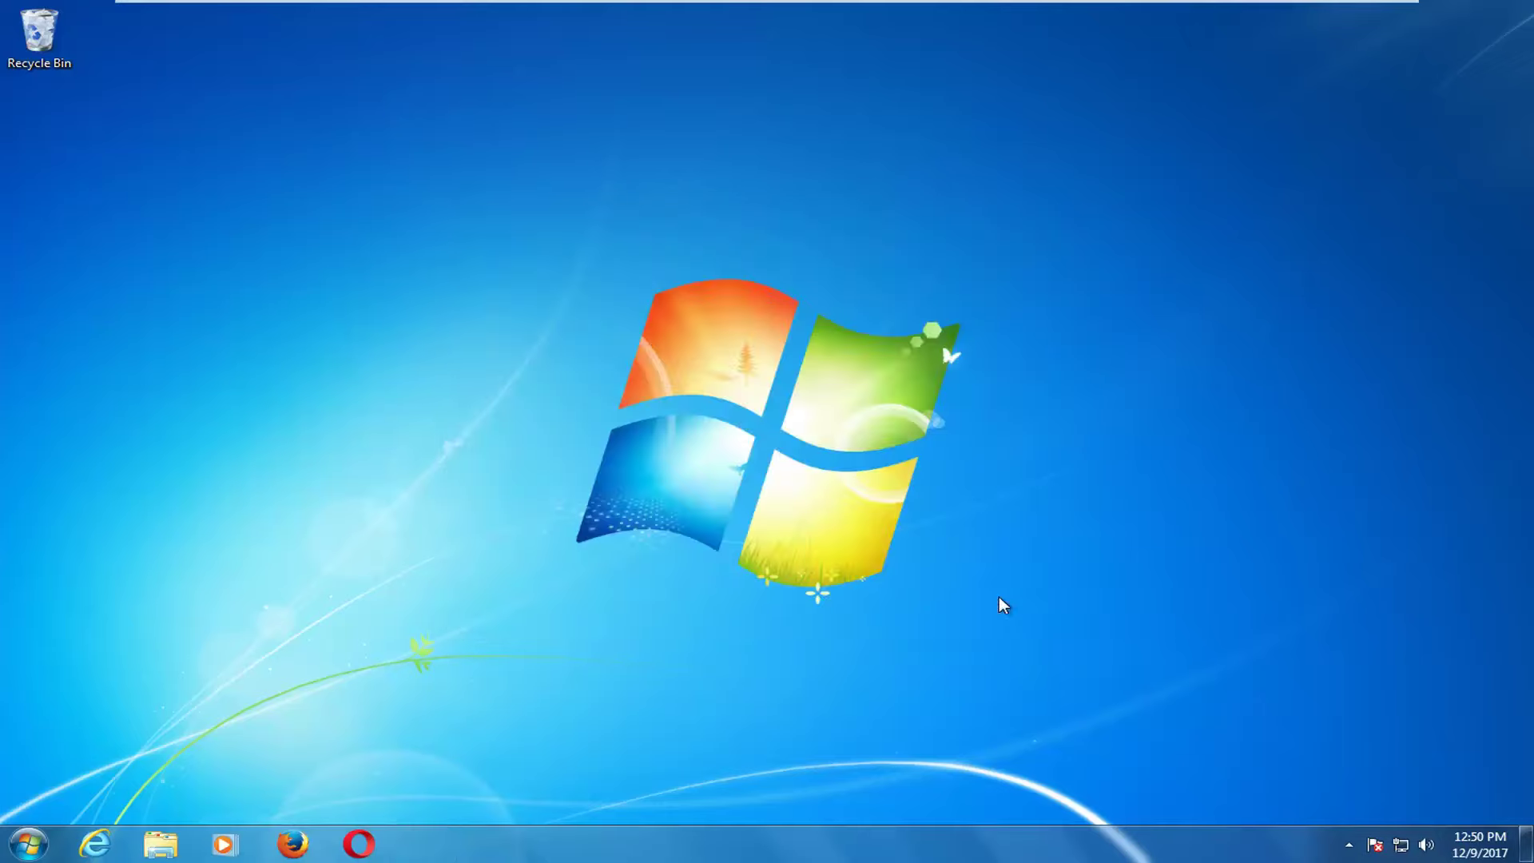